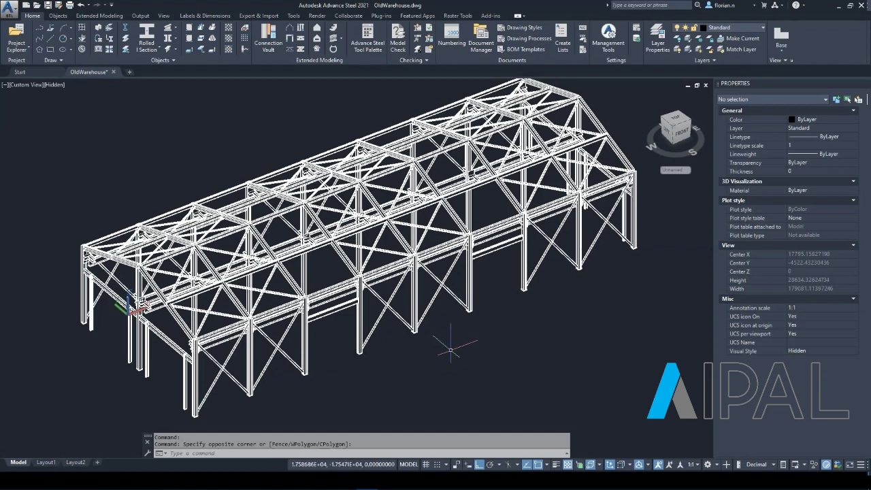
# Examine the object type of the crossed wall braces and the horizontal beam between two columns of the long side wall
pyautogui.click(453, 320)
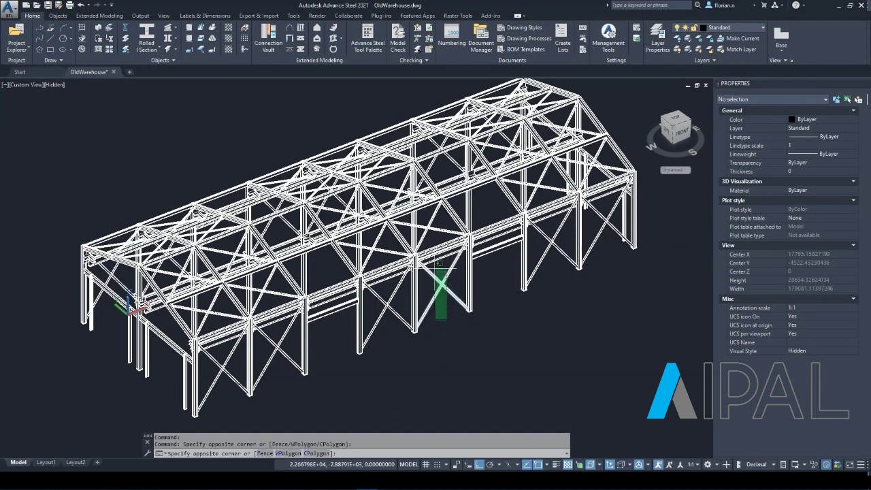
pyautogui.click(430, 262)
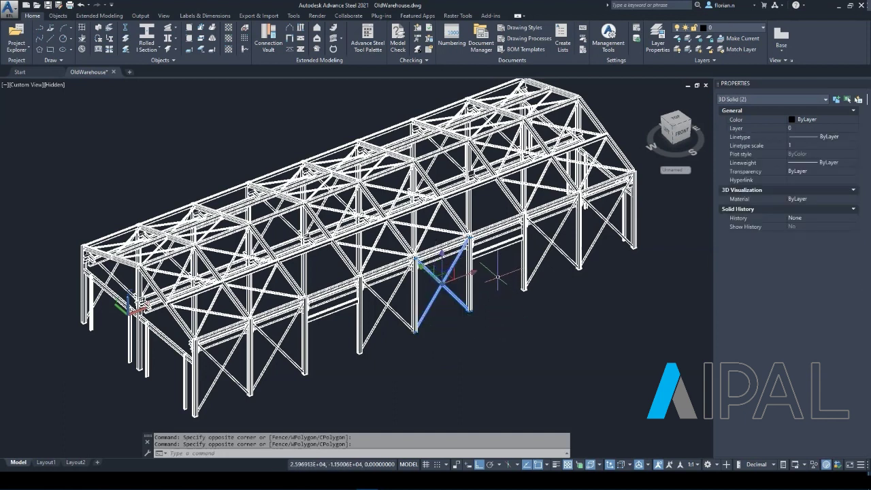
pyautogui.moveTo(497, 279); pyautogui.dragTo(496, 294, button='middle')
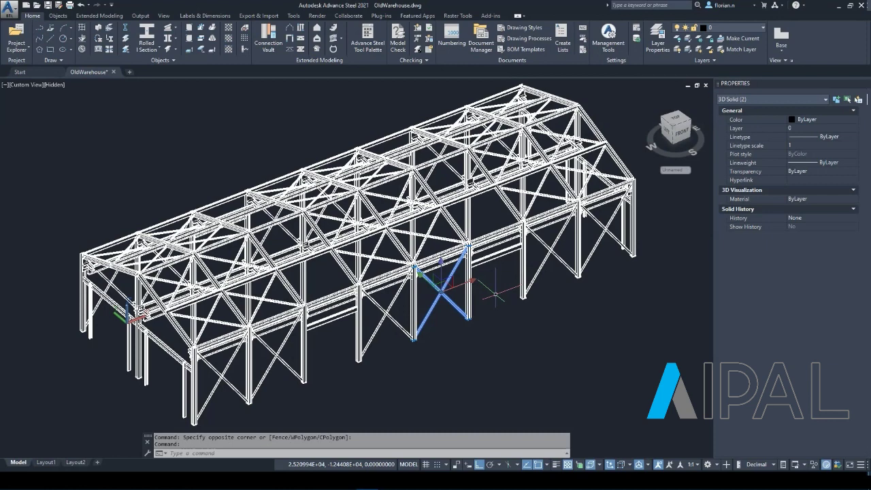
pyautogui.press('Escape')
pyautogui.moveTo(334, 339); pyautogui.dragTo(358, 335, button='middle')
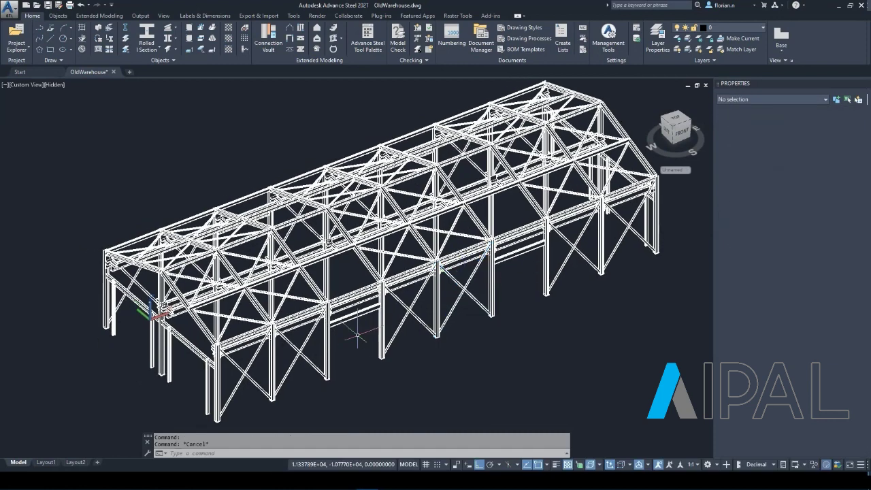
pyautogui.scroll(6, 356, 338)
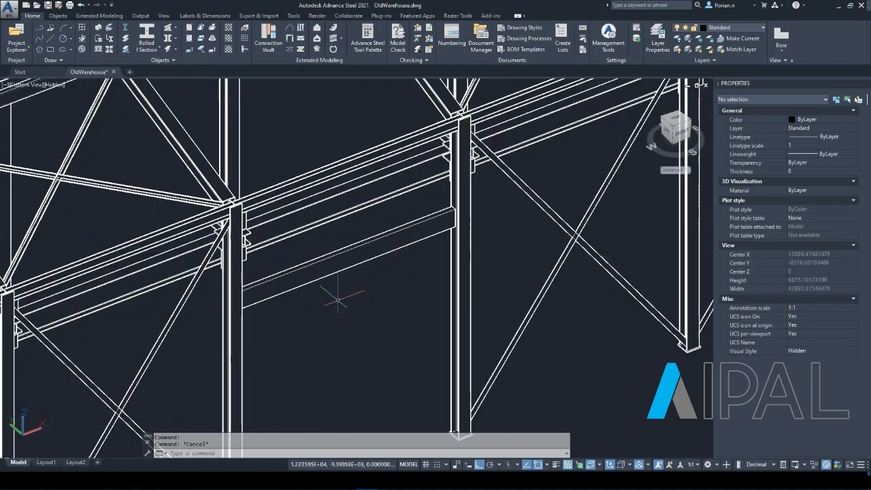
pyautogui.click(345, 306)
pyautogui.click(325, 238)
pyautogui.keyDown('shift'); pyautogui.moveTo(359, 276); pyautogui.dragTo(525, 318, button='middle'); pyautogui.keyUp('shift')
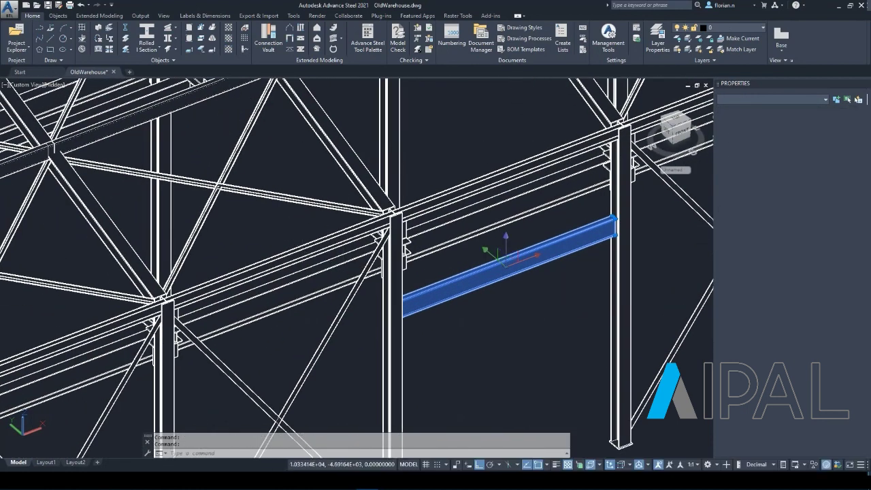
pyautogui.press('Escape')
# Examine the warehouse framing as a whole and the member joints at the gable end up close
pyautogui.moveTo(258, 226); pyautogui.dragTo(336, 226, button='middle')
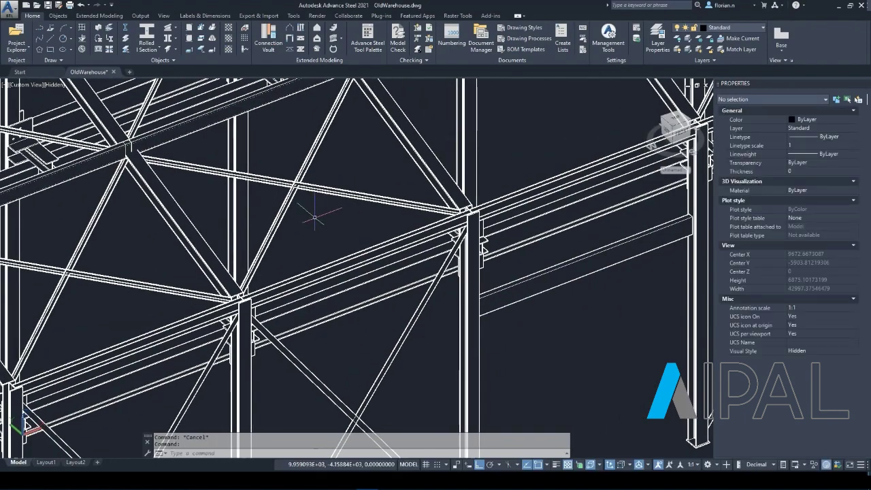
pyautogui.scroll(-5, 331, 218)
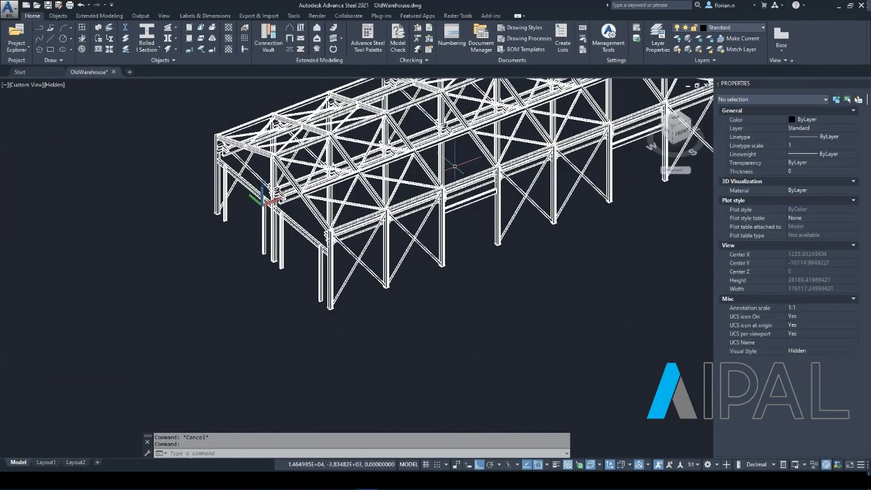
pyautogui.moveTo(457, 164); pyautogui.dragTo(351, 277, button='middle')
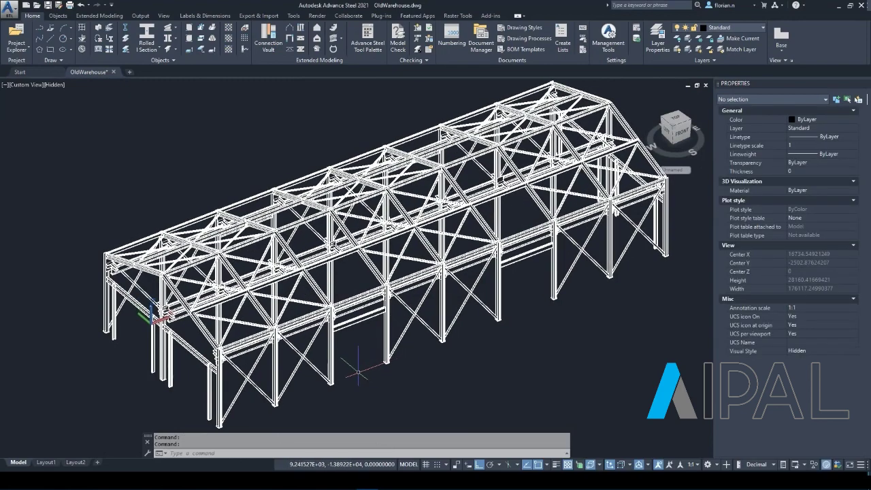
pyautogui.keyDown('shift'); pyautogui.moveTo(352, 362); pyautogui.dragTo(401, 326, button='middle'); pyautogui.keyUp('shift')
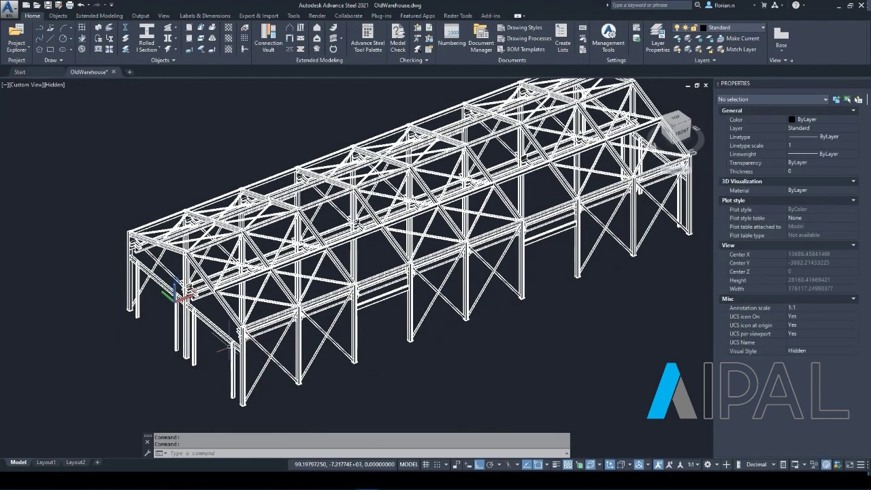
pyautogui.scroll(13, 219, 347)
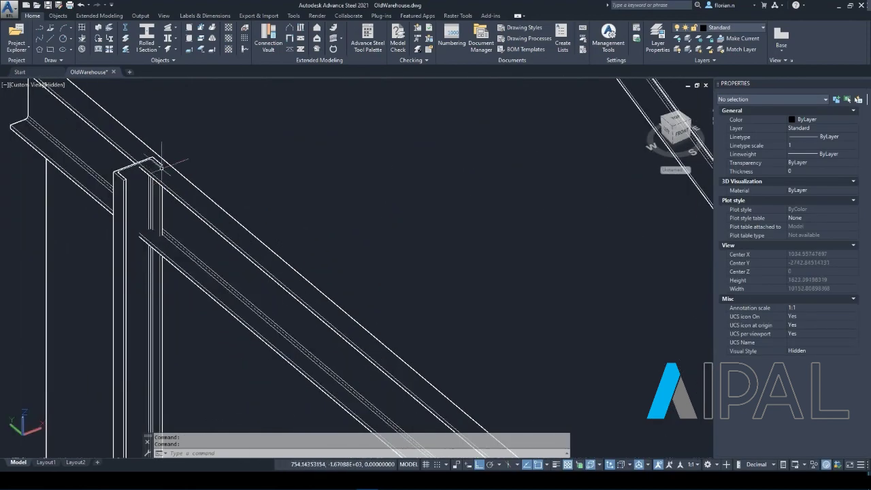
pyautogui.scroll(-12, 204, 149)
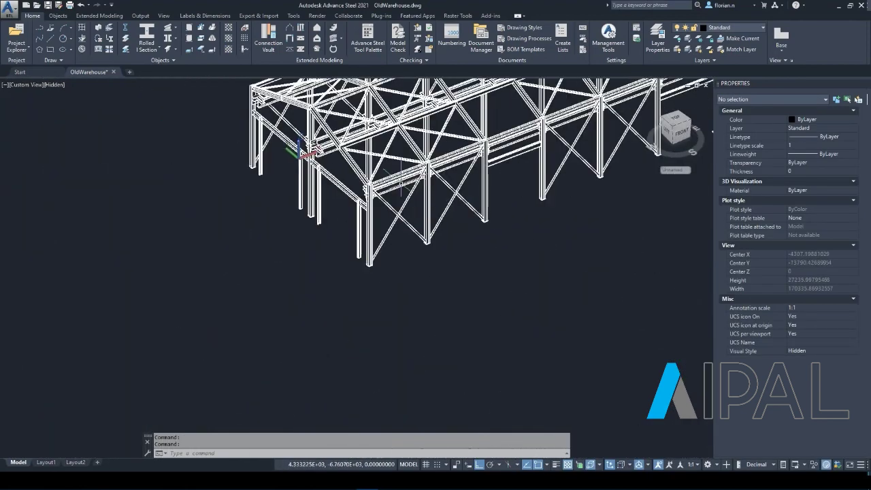
pyautogui.moveTo(504, 194); pyautogui.dragTo(342, 358, button='middle')
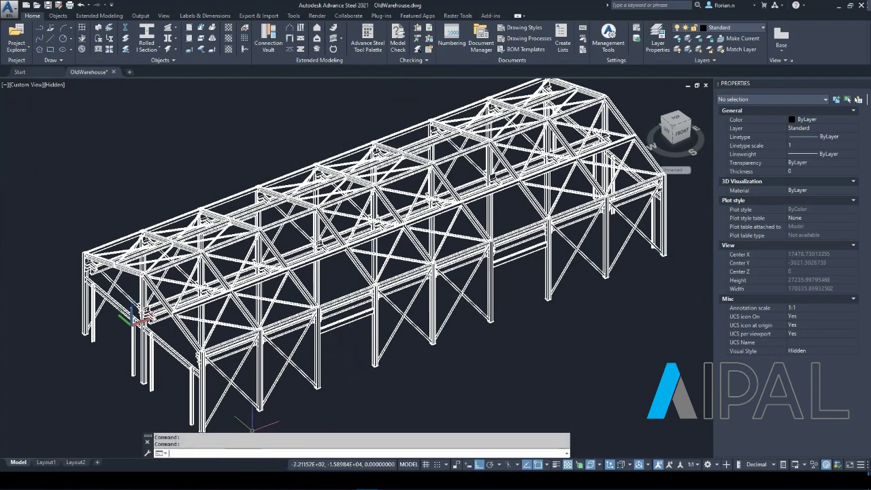
# Start the SOLID2OBJECT conversion with the Boundary point scan method and a section scan tolerance of 0.123 percent
pyautogui.click(236, 453)
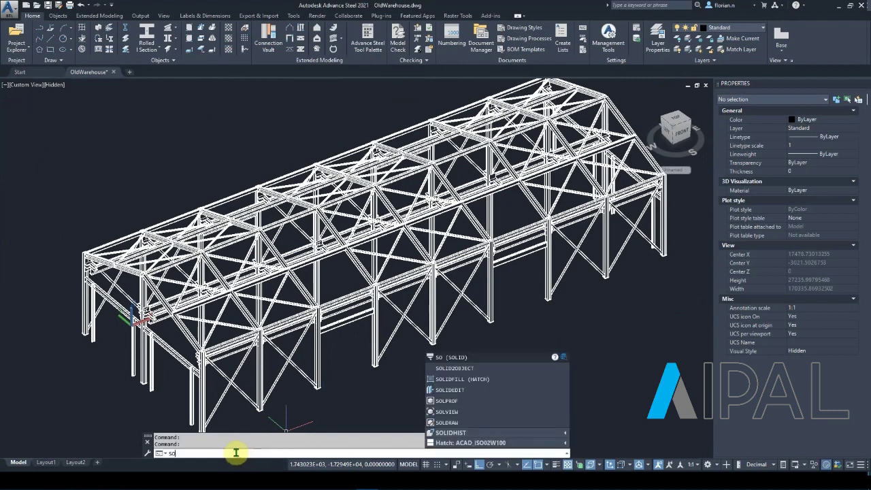
pyautogui.click(464, 371)
pyautogui.scroll(-2, 481, 359)
pyautogui.moveTo(467, 356); pyautogui.dragTo(397, 350, button='middle')
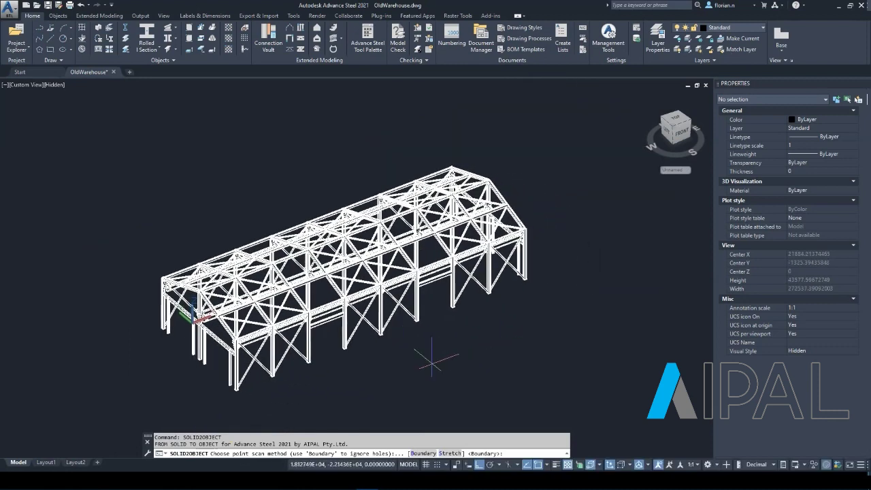
pyautogui.click(428, 453)
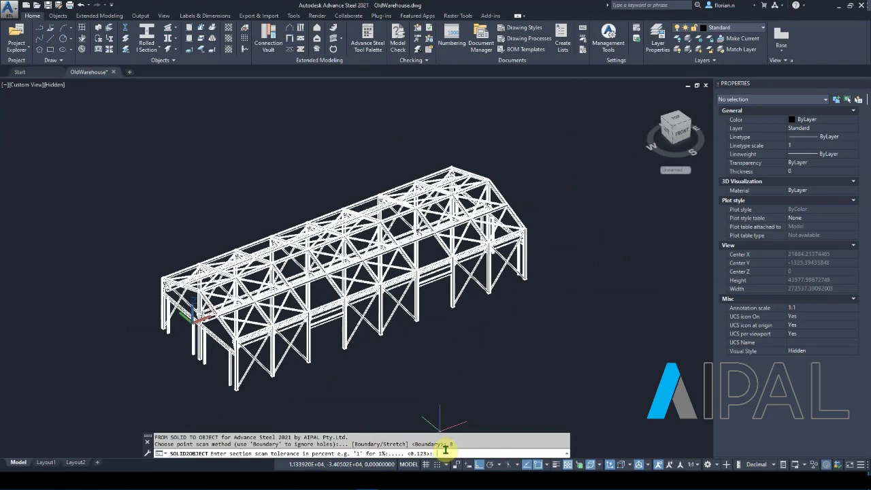
pyautogui.press('Return')
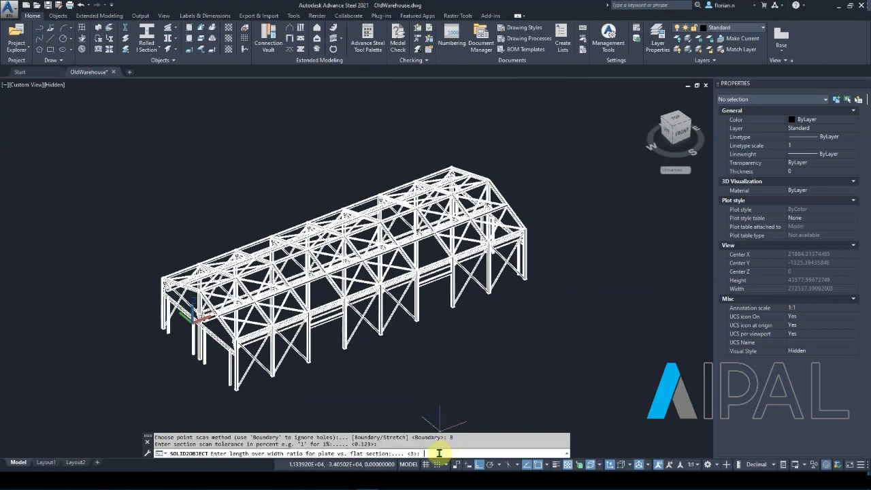
# Accept a length-over-width ratio of 3, a maximum plate thickness of 20, and Yes for filtering processed objects by layers
pyautogui.keyDown('shift'); pyautogui.moveTo(439, 374); pyautogui.dragTo(442, 373, button='middle'); pyautogui.keyUp('shift')
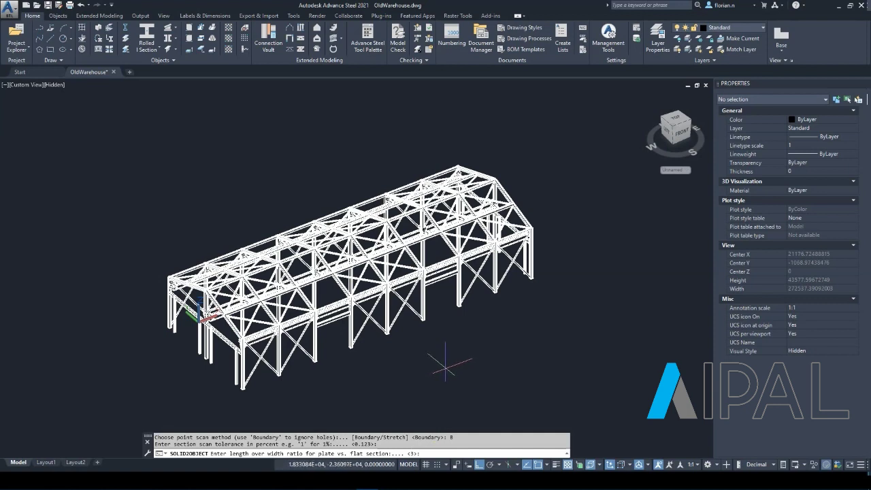
pyautogui.moveTo(439, 366)
pyautogui.keyDown('shift'); pyautogui.mouseDown(button='middle')
pyautogui.moveTo(428, 359)
pyautogui.moveTo(439, 365)
pyautogui.mouseUp(button='middle'); pyautogui.keyUp('shift')
pyautogui.press('Return')
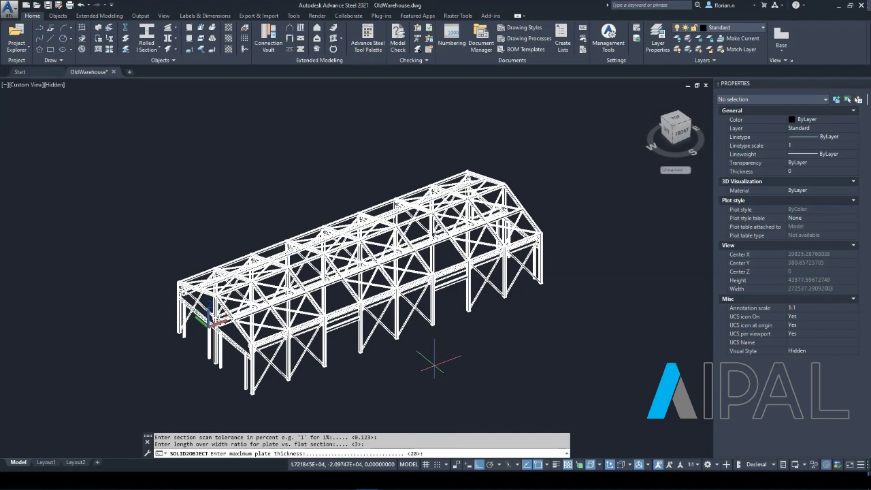
pyautogui.press('Return')
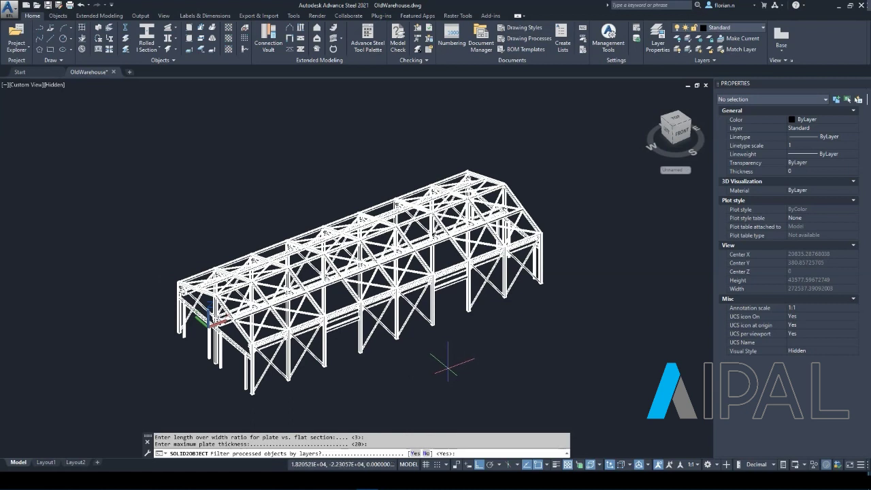
pyautogui.press('Return')
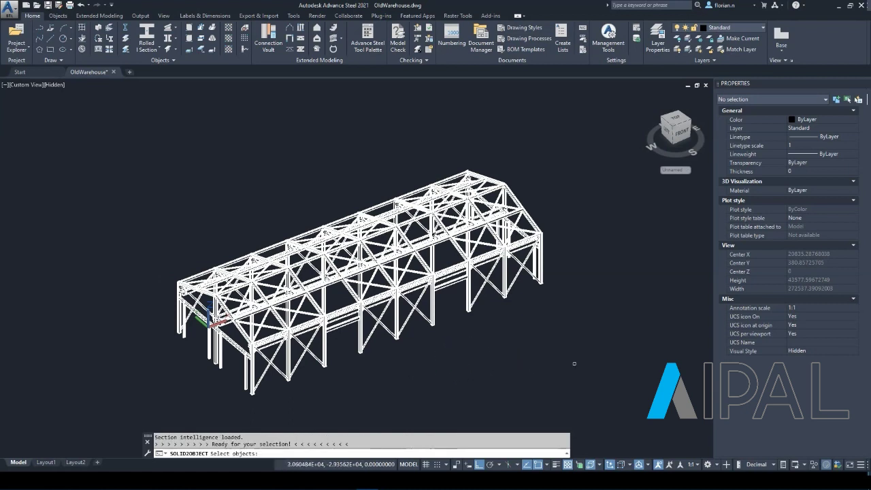
# Select the entire warehouse structure and convert its solids to Advance Steel objects
pyautogui.click(604, 419)
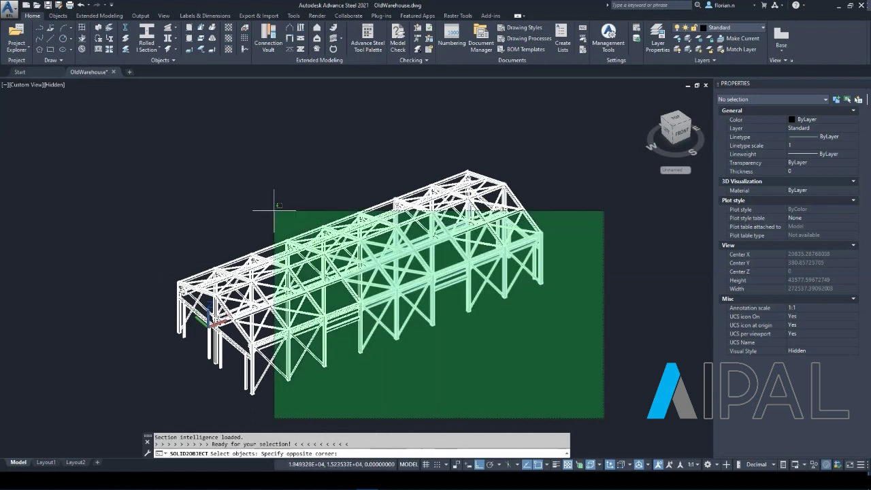
pyautogui.click(135, 141)
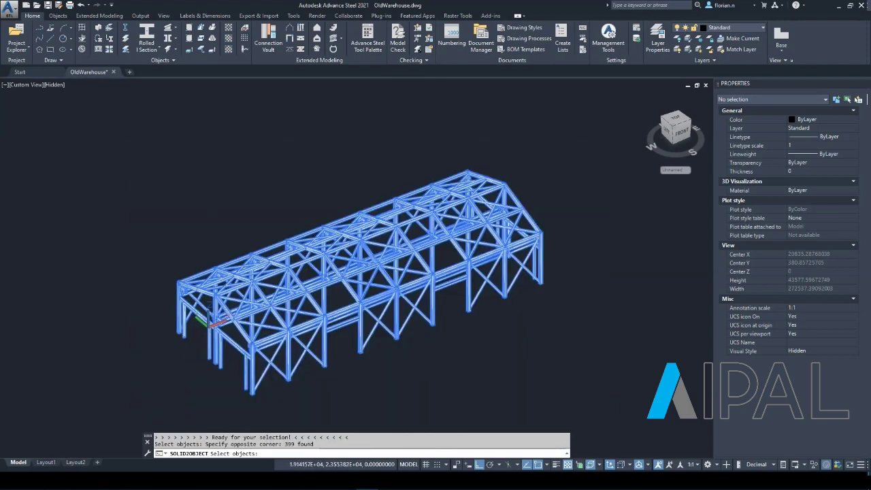
pyautogui.press('Return')
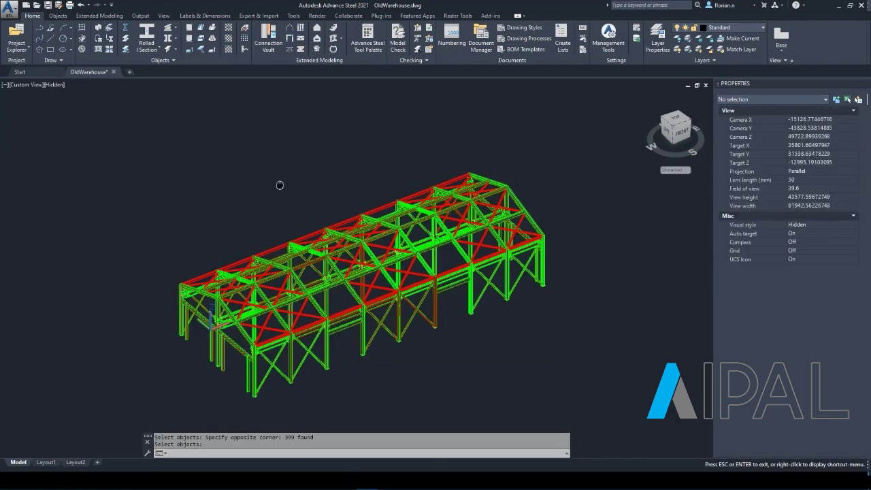
# Turn off the CONVERTED SECTIONS layer to hide the original solids that were converted
pyautogui.write('la')
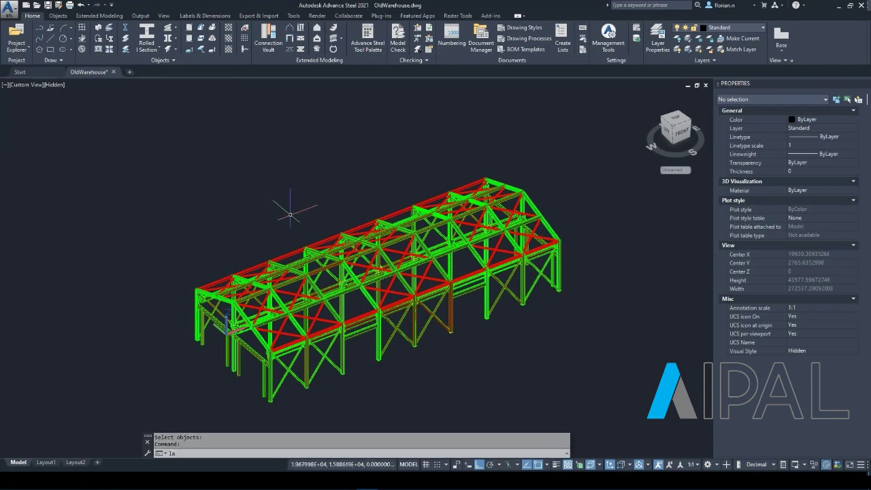
pyautogui.press('Return')
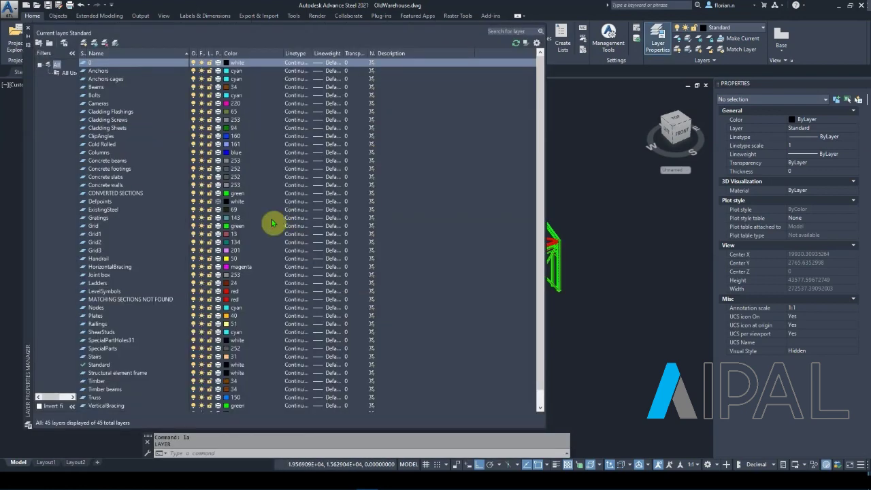
pyautogui.click(156, 300)
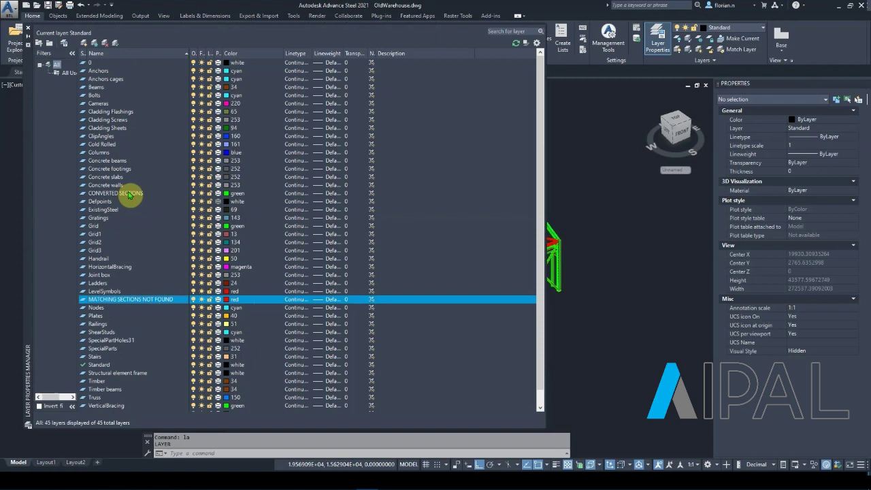
pyautogui.click(126, 194)
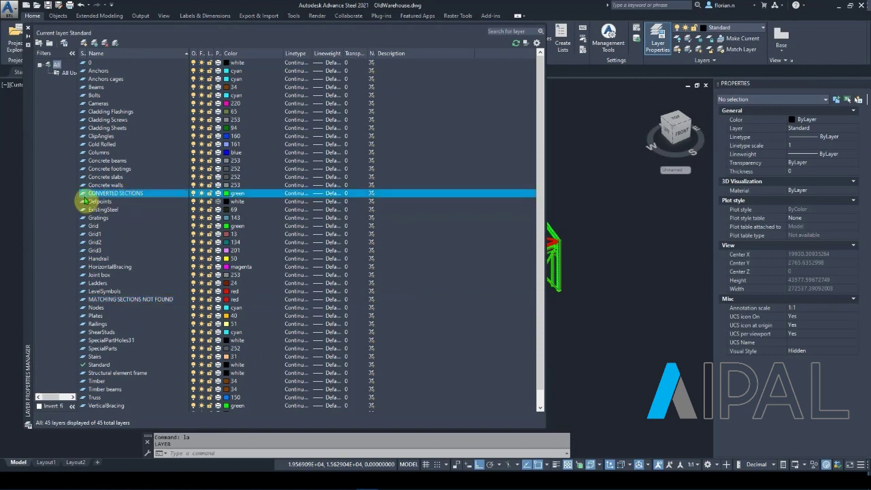
pyautogui.click(194, 194)
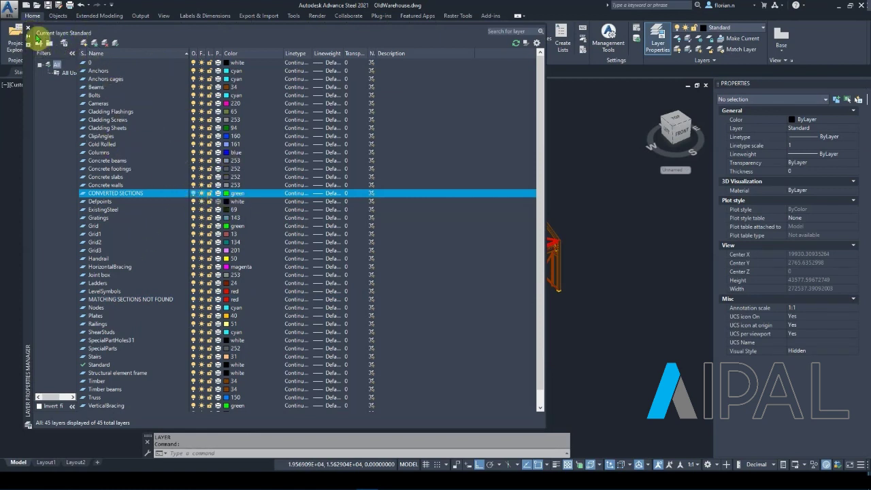
pyautogui.click(28, 28)
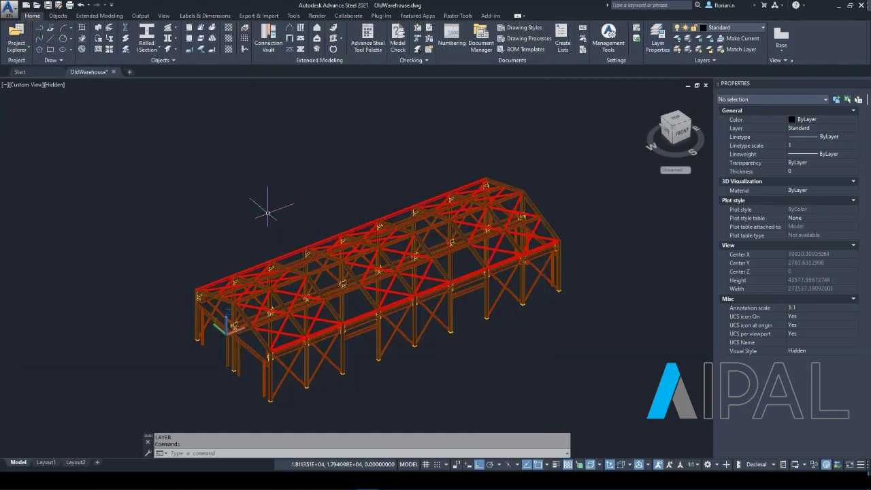
# Change the positioning justification of the converted horizontal plate beside the column so the plate sits one thickness higher
pyautogui.scroll(3, 321, 252)
pyautogui.scroll(15, 442, 251)
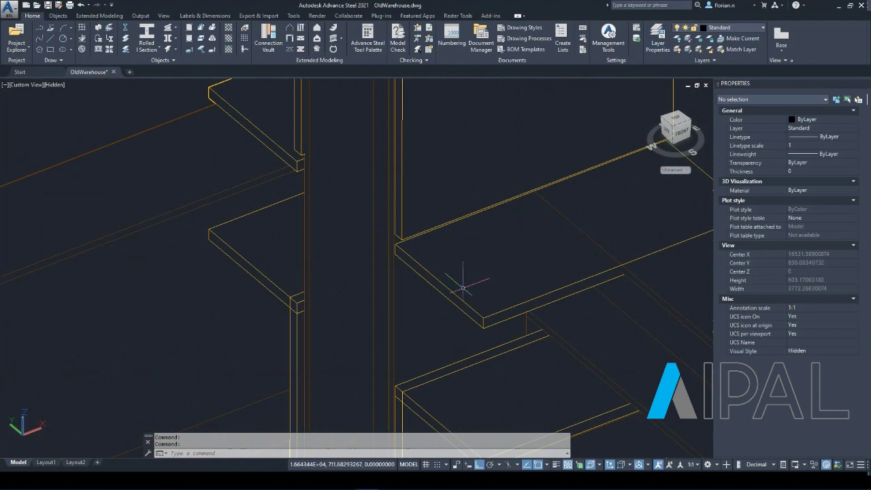
pyautogui.doubleClick(464, 291)
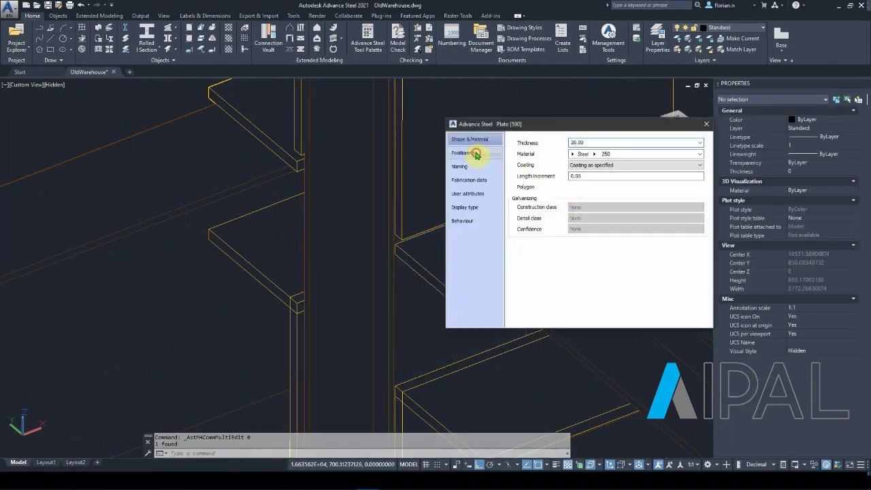
pyautogui.click(475, 154)
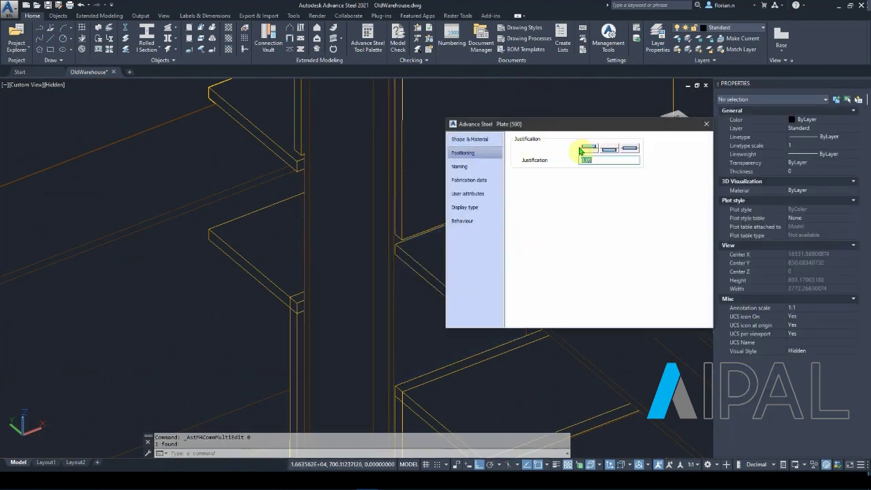
pyautogui.click(707, 124)
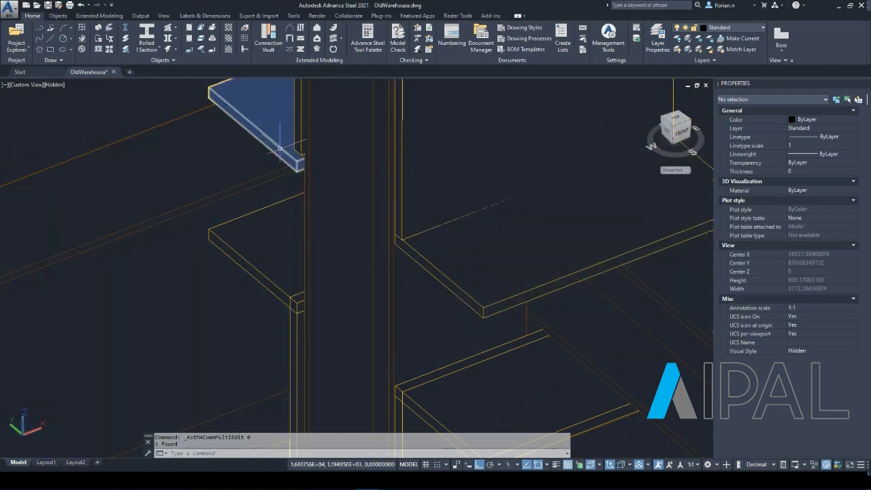
# Set the positioning justification of the upper plate beside the column to 1.00
pyautogui.doubleClick(281, 148)
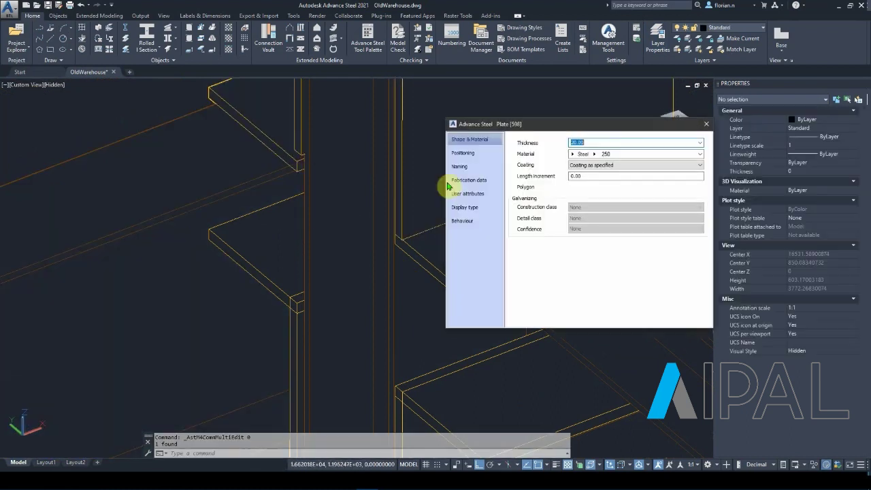
pyautogui.click(468, 153)
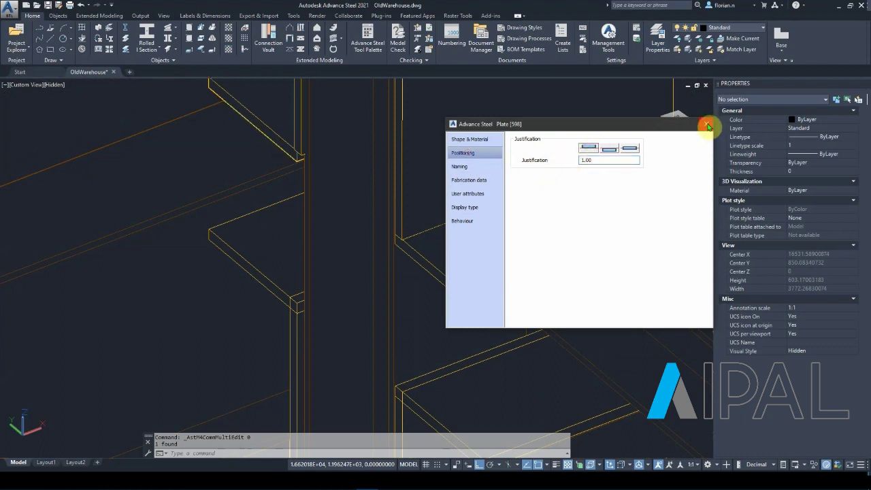
pyautogui.click(707, 124)
# Check the properties of the converted column and its location within the warehouse frame
pyautogui.click(456, 284)
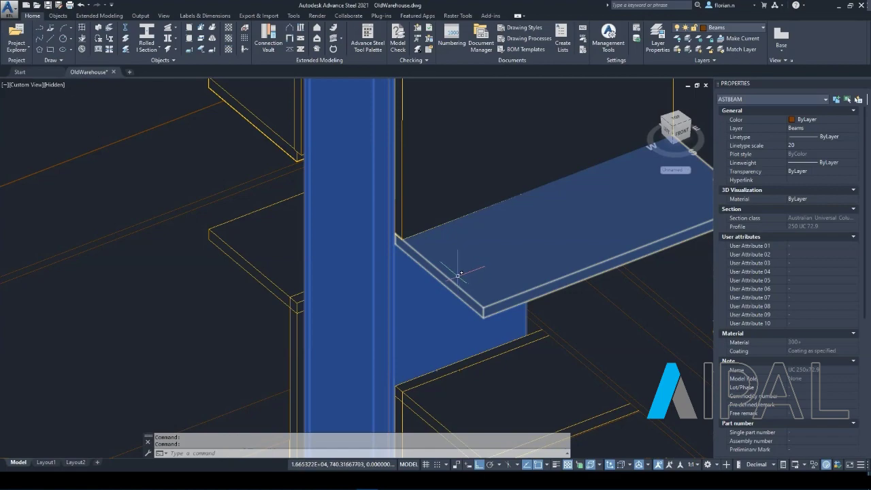
pyautogui.scroll(-8, 456, 269)
pyautogui.moveTo(348, 333); pyautogui.dragTo(366, 280, button='middle')
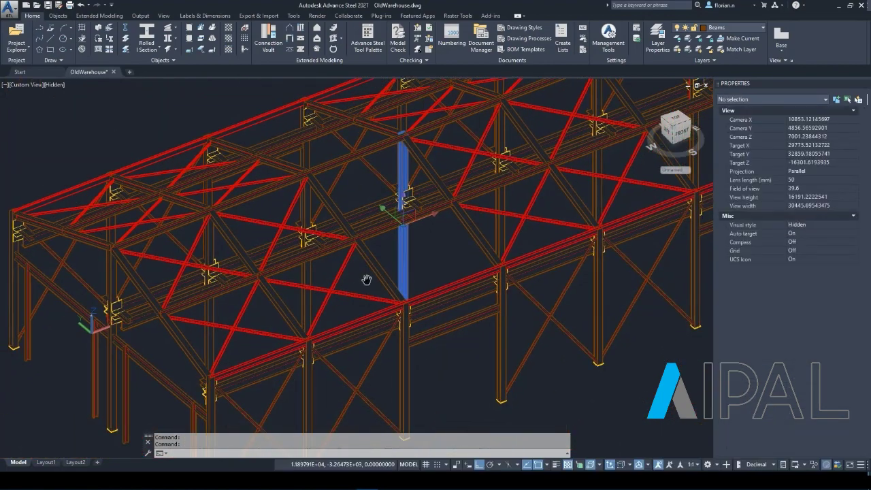
pyautogui.moveTo(351, 368); pyautogui.dragTo(350, 335, button='middle')
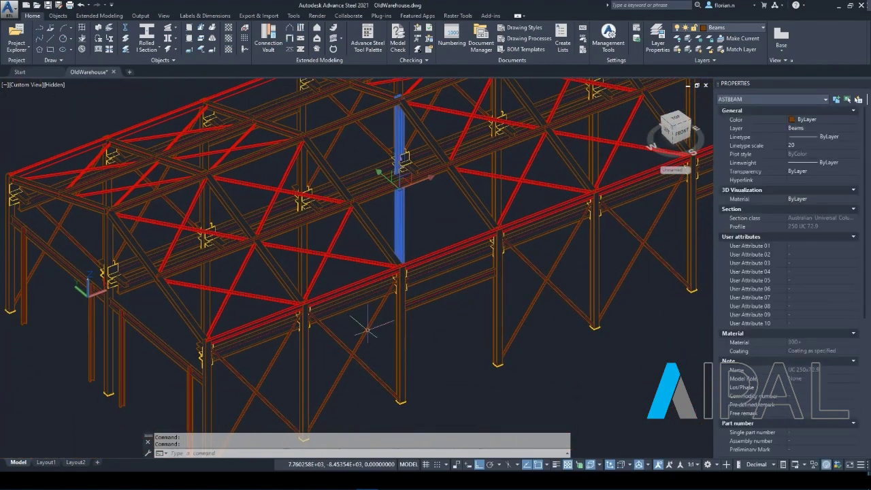
pyautogui.scroll(5, 339, 279)
pyautogui.moveTo(337, 284); pyautogui.dragTo(359, 301, button='middle')
pyautogui.press('Escape')
# Check the object type and layer of one red diagonal roof brace
pyautogui.click(344, 284)
pyautogui.click(303, 262)
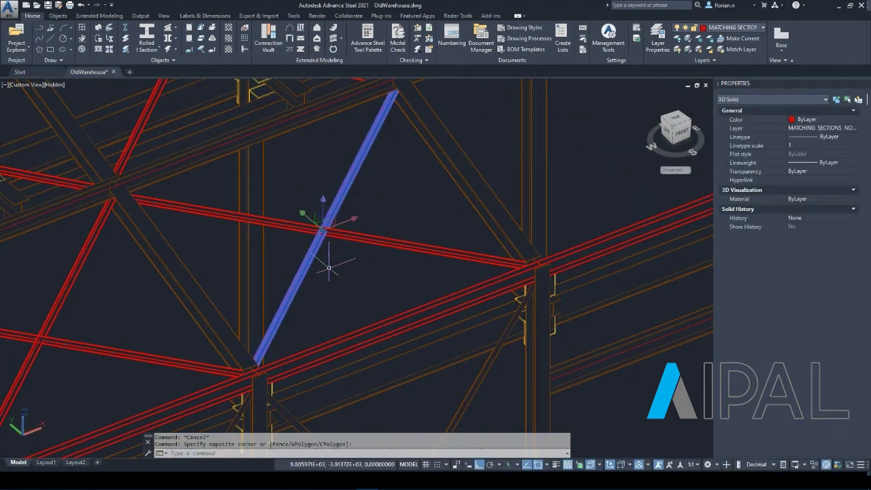
pyautogui.scroll(-7, 344, 267)
pyautogui.moveTo(416, 239); pyautogui.dragTo(340, 287, button='middle')
pyautogui.press('Escape')
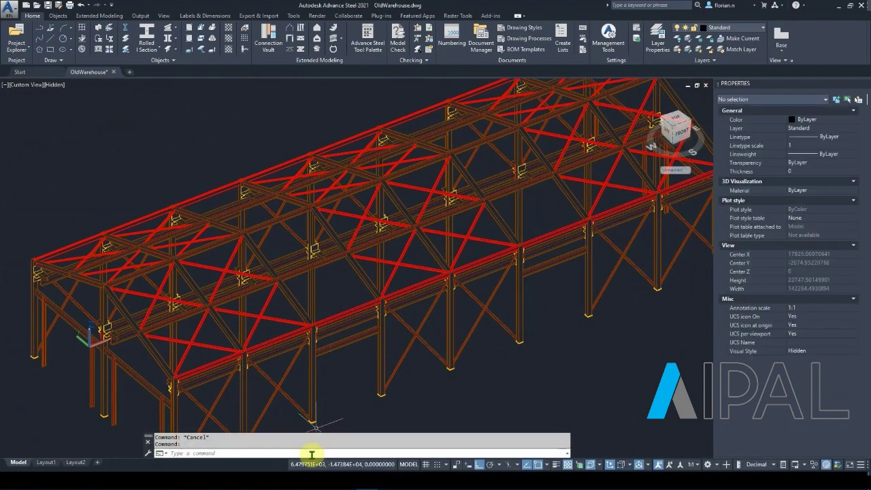
pyautogui.moveTo(352, 382)
pyautogui.mouseDown(button='middle')
pyautogui.moveTo(309, 403)
pyautogui.moveTo(352, 369)
pyautogui.mouseUp(button='middle')
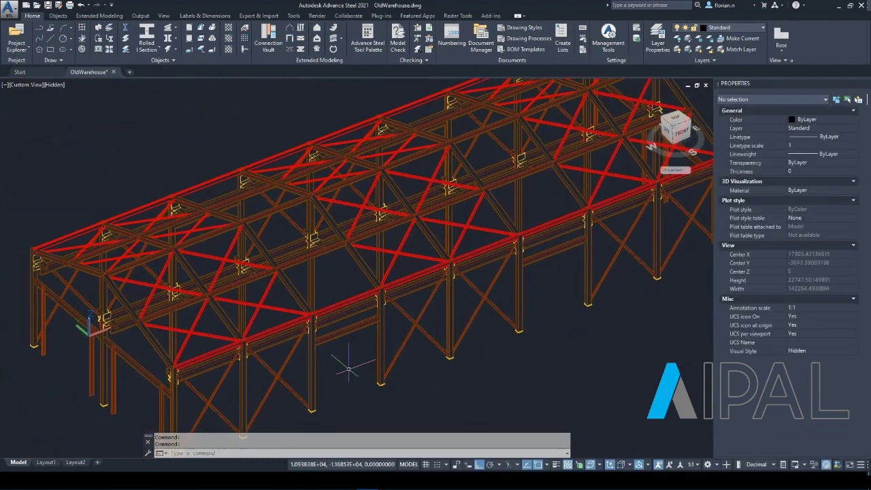
# Start SOLID2OBJECT with the Stretch scan method, a section scan tolerance of 3 percent and a length-over-width ratio of 3
pyautogui.click(240, 454)
pyautogui.write('s')
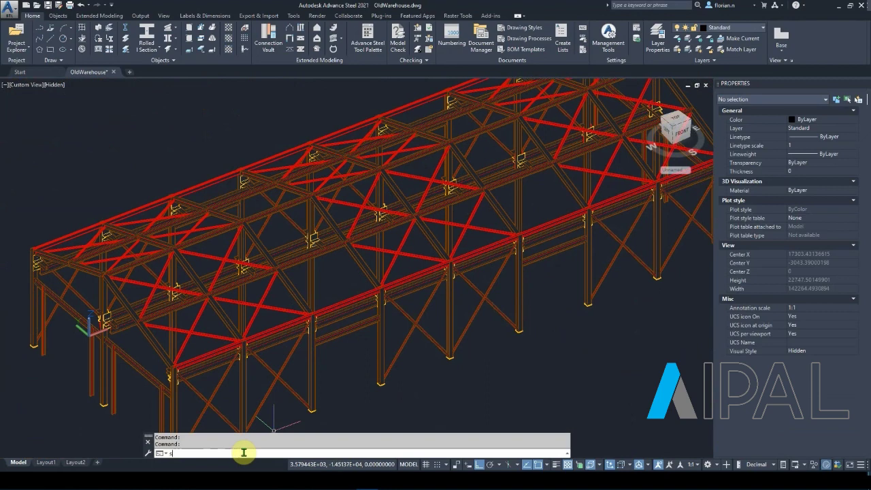
pyautogui.write('o')
pyautogui.click(470, 369)
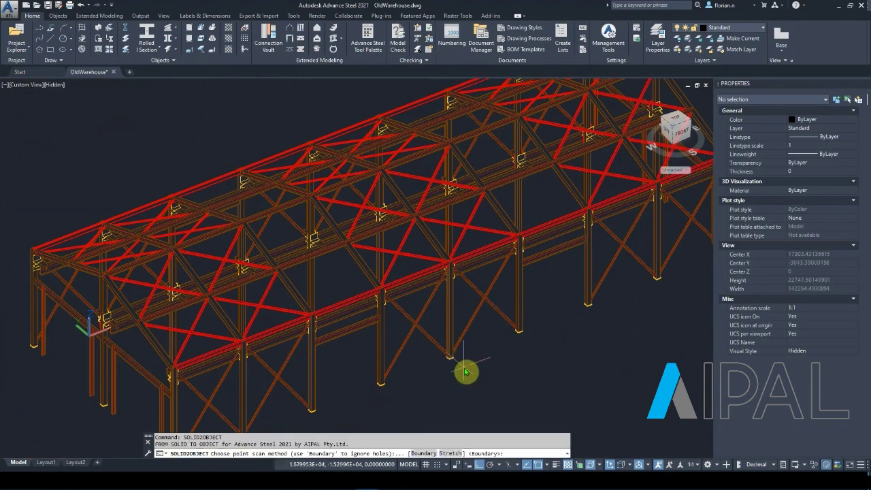
pyautogui.click(451, 453)
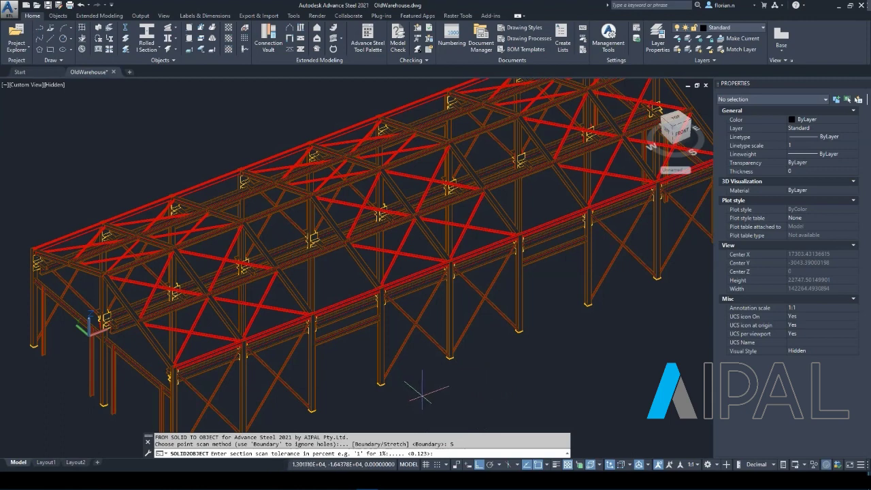
pyautogui.write('3')
pyautogui.press('Return')
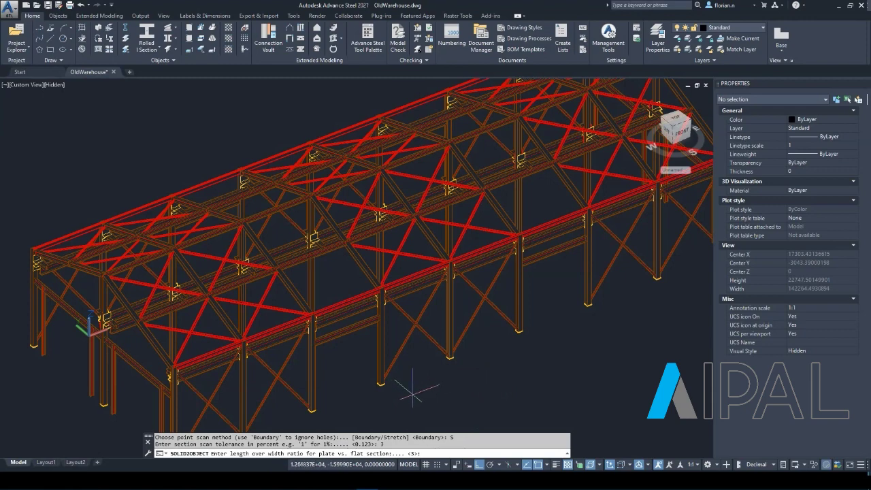
pyautogui.press('Return')
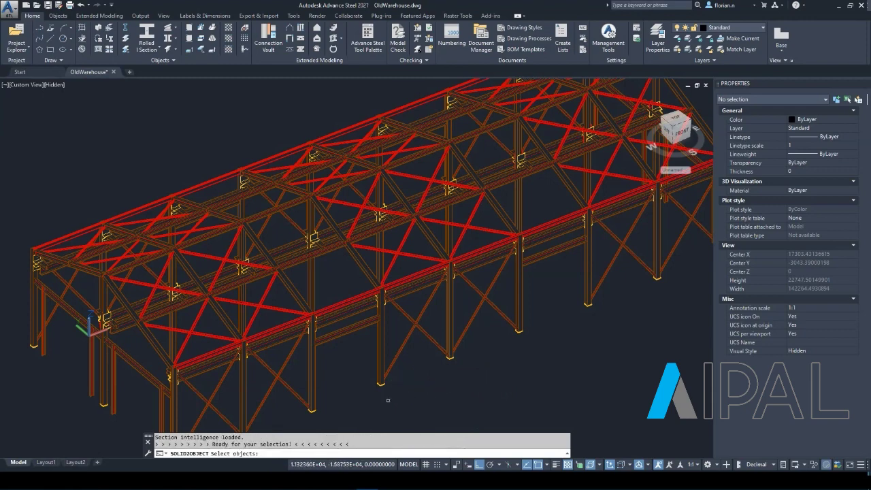
# Convert the two crossing red roof braces in the second bay to Advance Steel beams
pyautogui.click(264, 310)
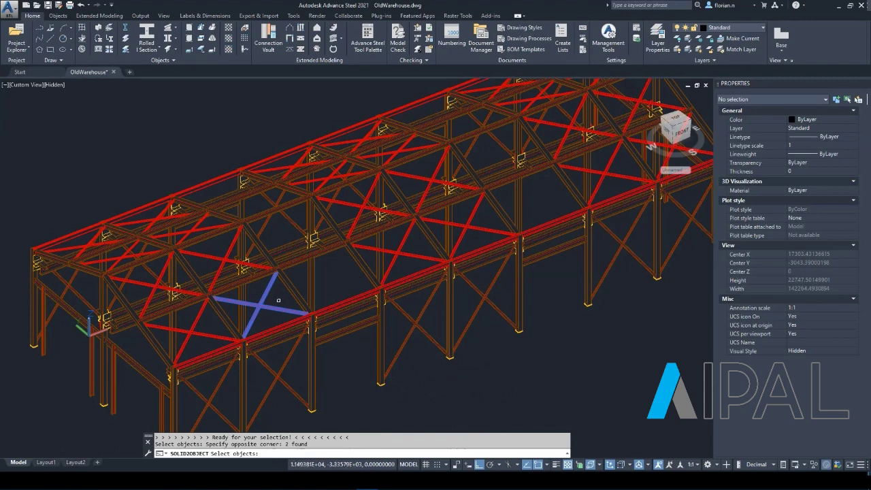
pyautogui.click(279, 300)
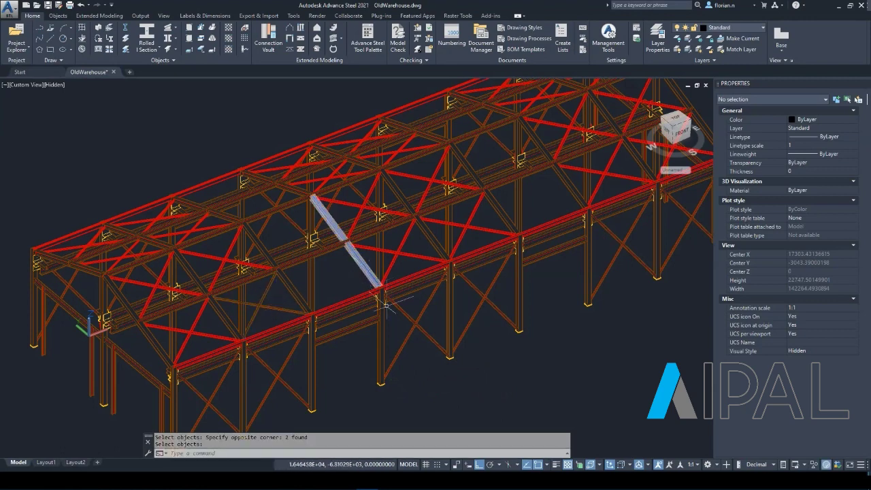
pyautogui.moveTo(504, 359); pyautogui.dragTo(478, 372, button='middle')
pyautogui.press('Return')
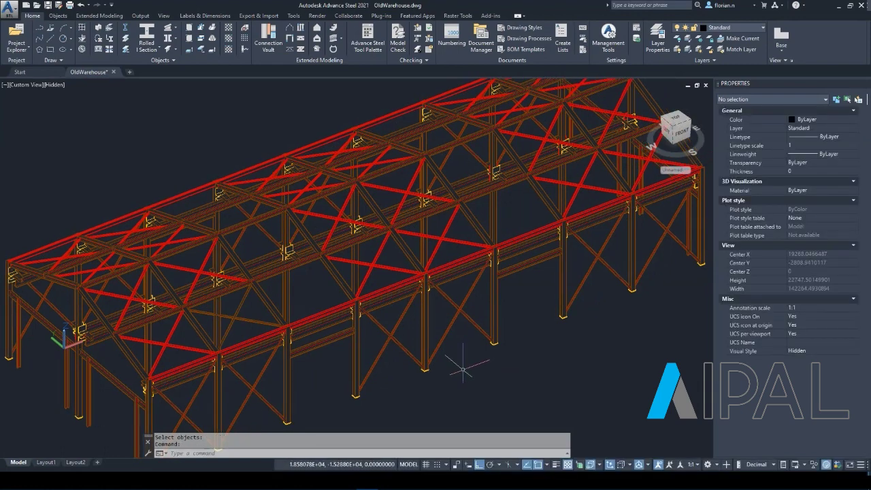
# In the top view, restart SOLID2OBJECT with Stretch scanning, 3 percent tolerance, a length-over-width ratio of 3 and layer filtering on
pyautogui.scroll(-5, 463, 370)
pyautogui.click(675, 123)
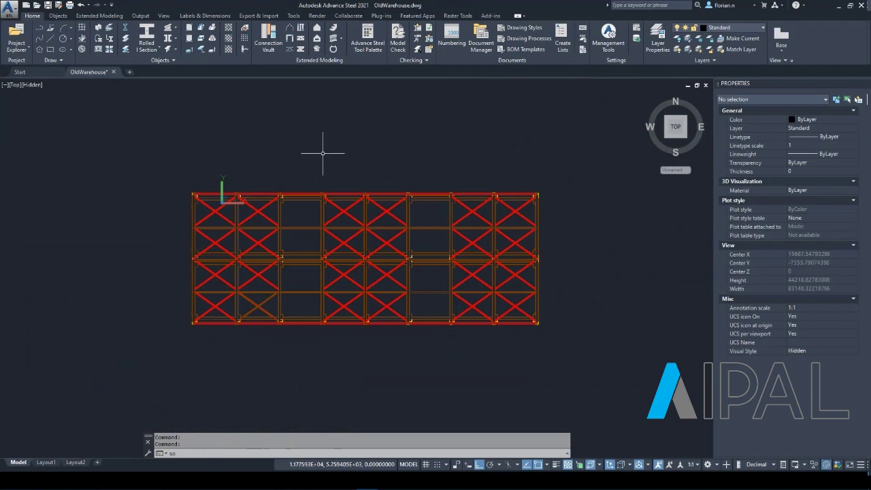
pyautogui.click(191, 451)
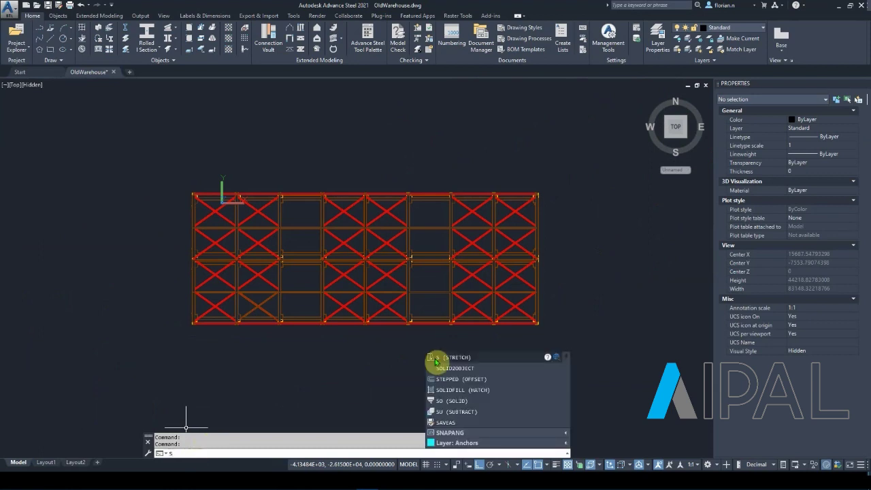
pyautogui.click(454, 368)
pyautogui.click(449, 453)
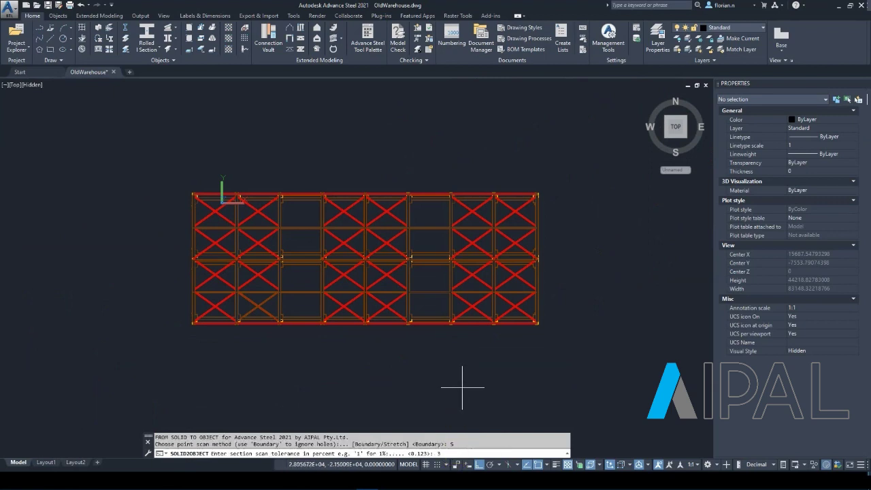
pyautogui.press('Return')
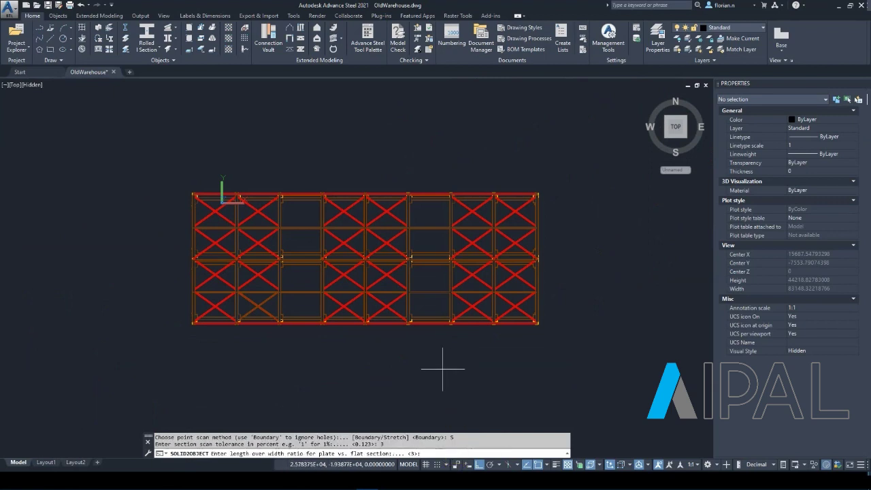
pyautogui.press('Return')
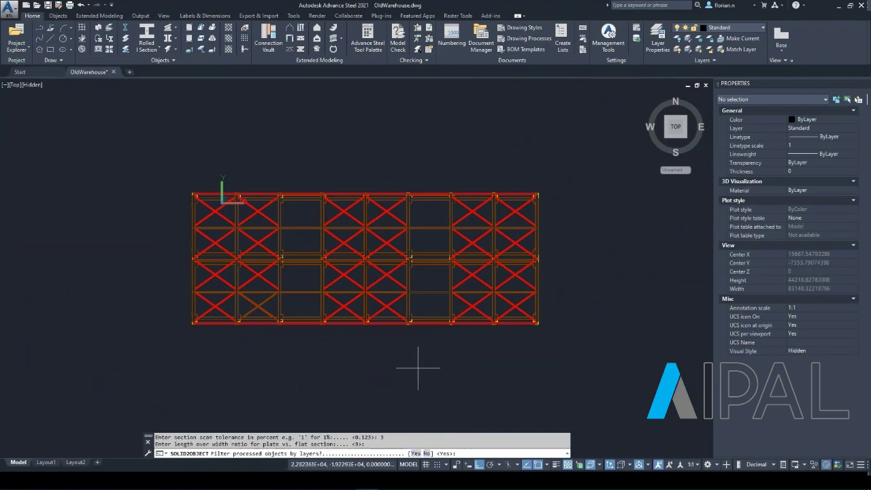
pyautogui.press('Return')
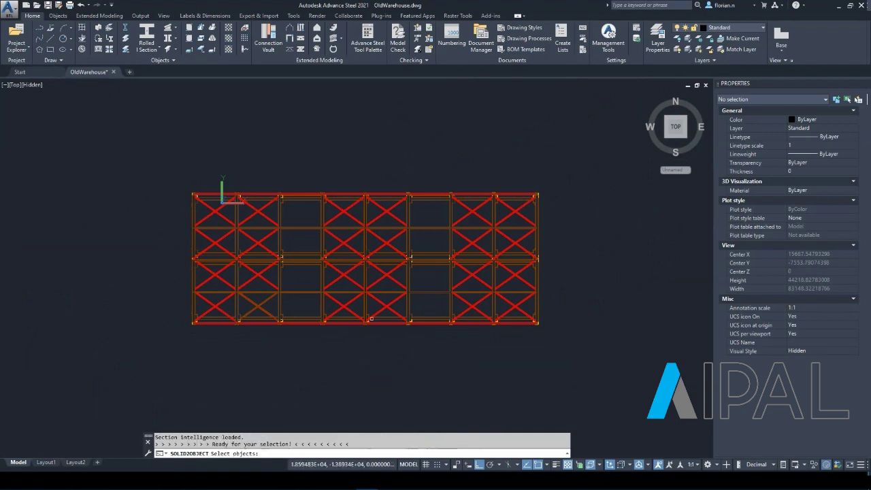
# Select the entire warehouse structure and convert the matching red roof braces to Advance Steel beams
pyautogui.click(164, 353)
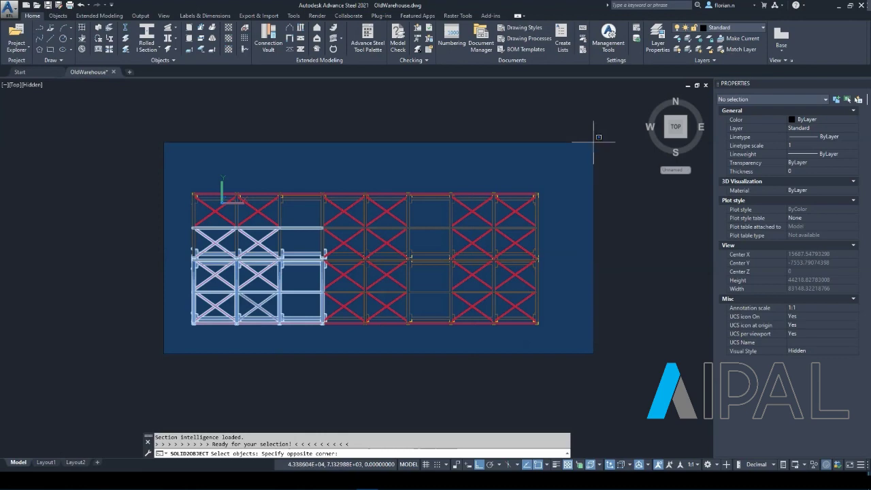
pyautogui.click(615, 121)
pyautogui.press('Return')
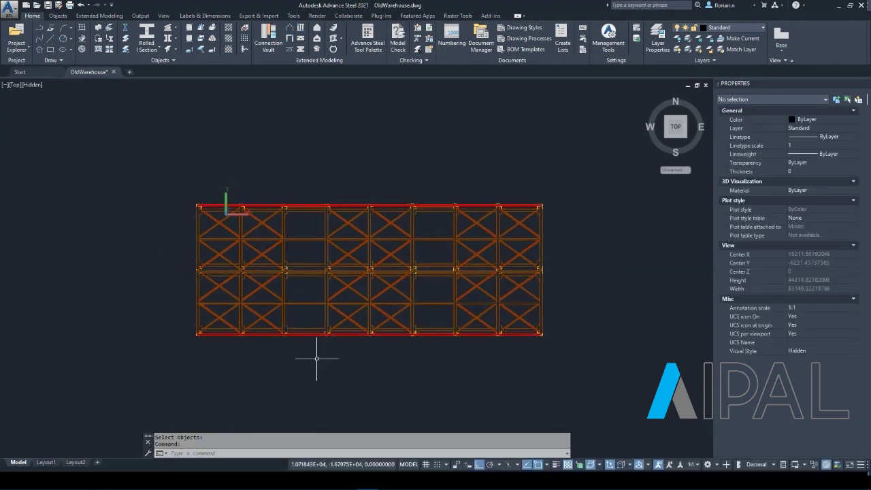
# Check the properties of a red eaves member and of an adjoining converted rafter
pyautogui.keyDown('shift'); pyautogui.moveTo(302, 361); pyautogui.dragTo(294, 262, button='middle'); pyautogui.keyUp('shift')
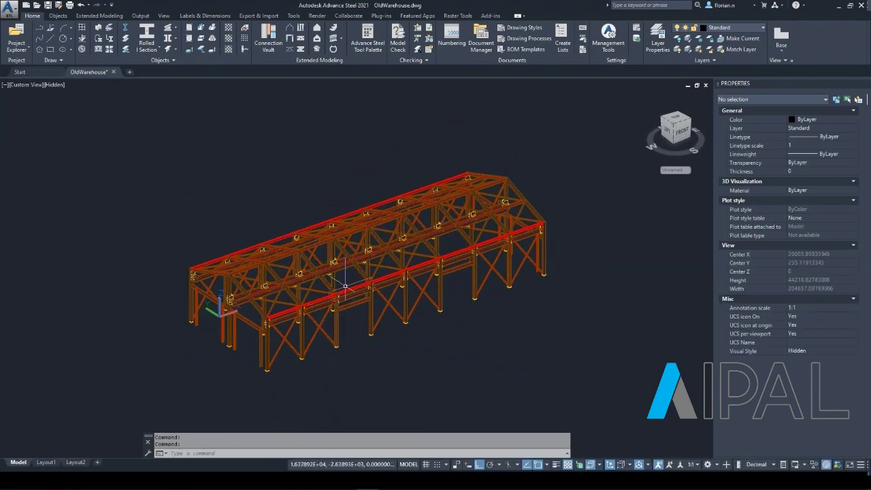
pyautogui.scroll(10, 346, 286)
pyautogui.click(351, 317)
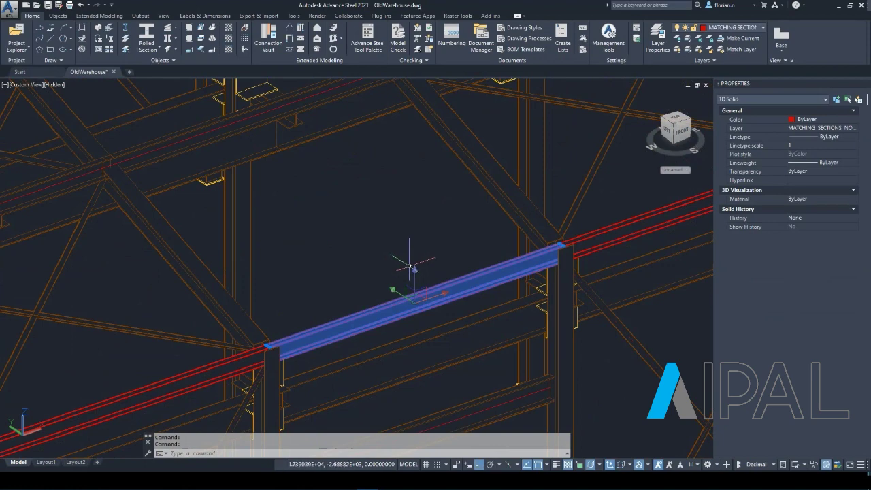
pyautogui.press('Escape')
pyautogui.click(494, 134)
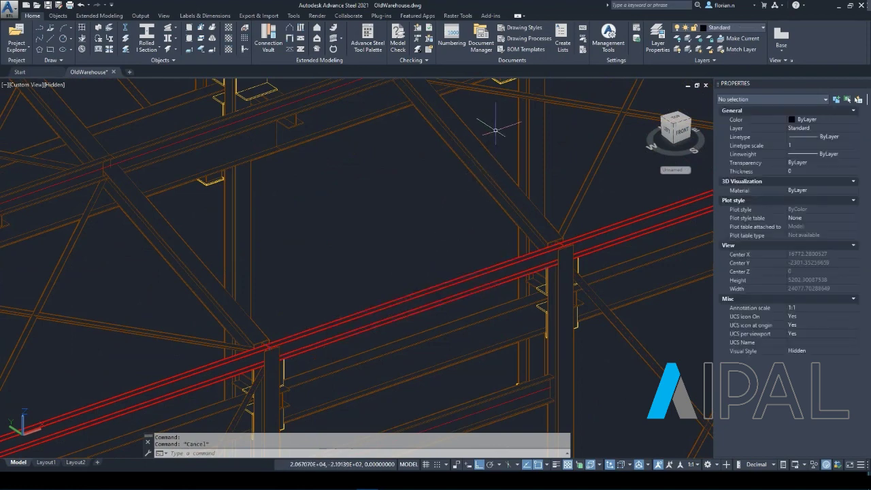
pyautogui.scroll(2, 470, 157)
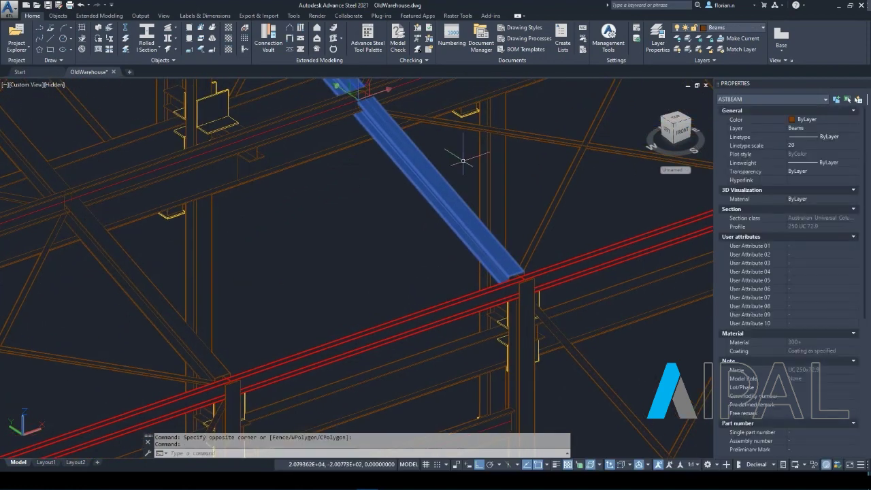
pyautogui.press('Escape')
# Check the section assigned to the converted horizontal channel beam between the side columns
pyautogui.moveTo(399, 214); pyautogui.dragTo(375, 136, button='middle')
pyautogui.moveTo(638, 213); pyautogui.dragTo(453, 188, button='middle')
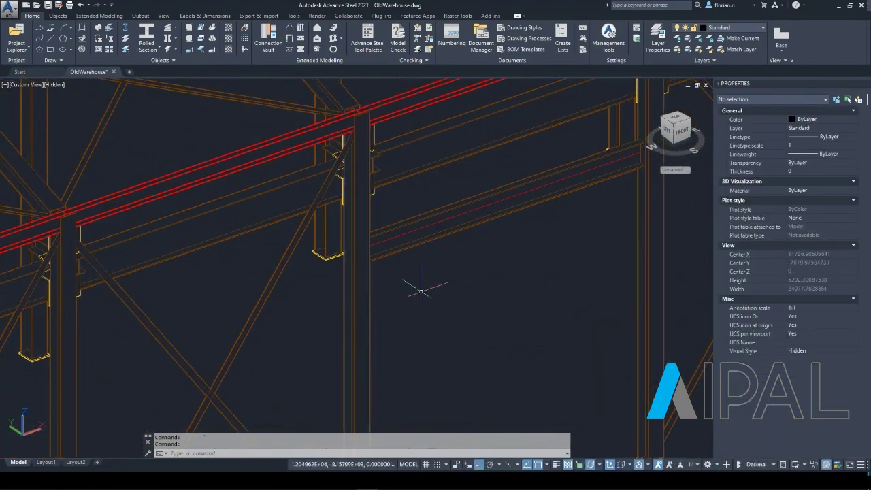
pyautogui.moveTo(414, 292); pyautogui.dragTo(334, 334, button='middle')
pyautogui.doubleClick(361, 289)
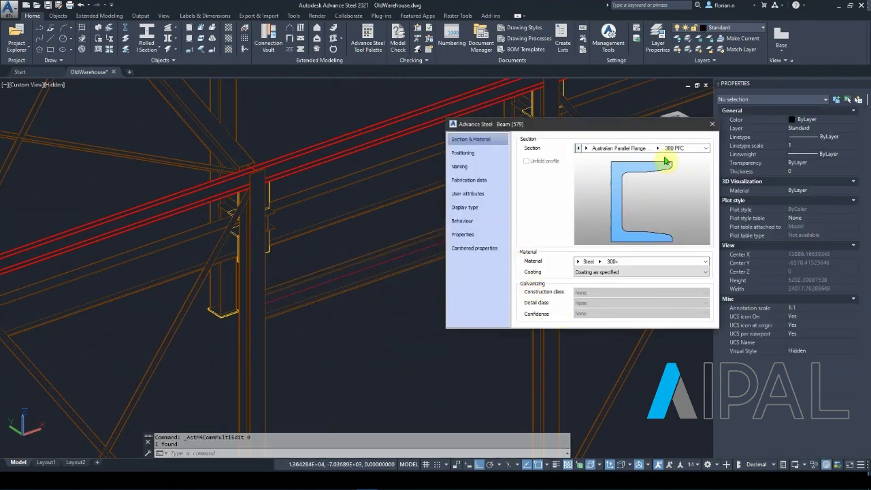
pyautogui.click(712, 124)
pyautogui.press('Escape')
# Measure the depth of the red eaves member with a temporary vertical line between its edges, and delete the line
pyautogui.moveTo(360, 288); pyautogui.dragTo(554, 243, button='middle')
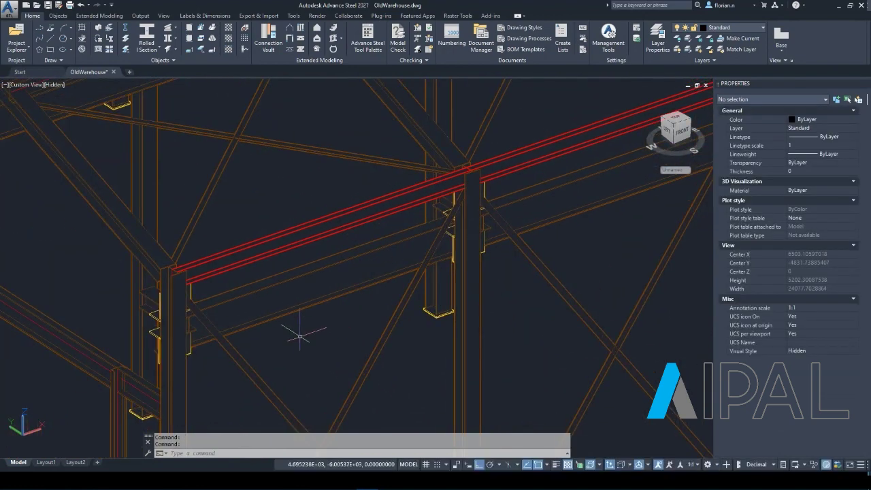
pyautogui.keyDown('shift'); pyautogui.moveTo(292, 331); pyautogui.dragTo(331, 334, button='middle'); pyautogui.keyUp('shift')
pyautogui.scroll(6, 319, 296)
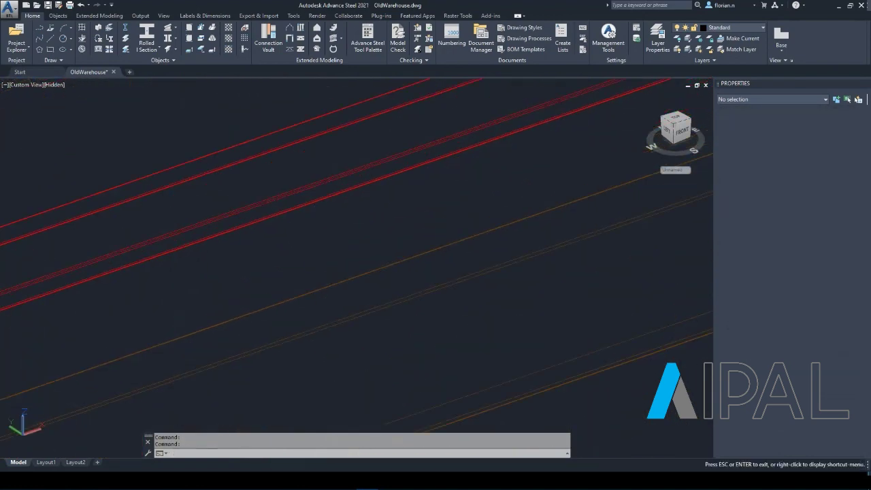
pyautogui.press('Return')
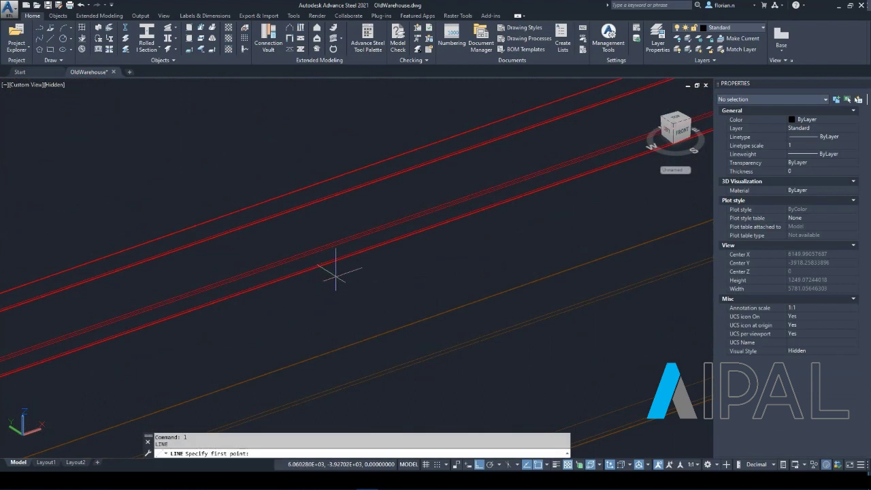
pyautogui.click(331, 263)
pyautogui.click(331, 196)
pyautogui.press('Escape')
pyautogui.click(332, 229)
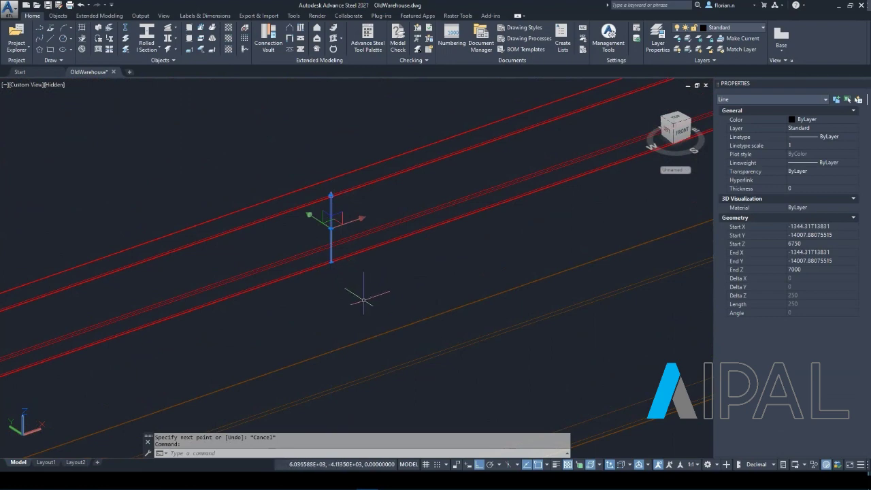
pyautogui.press('Delete')
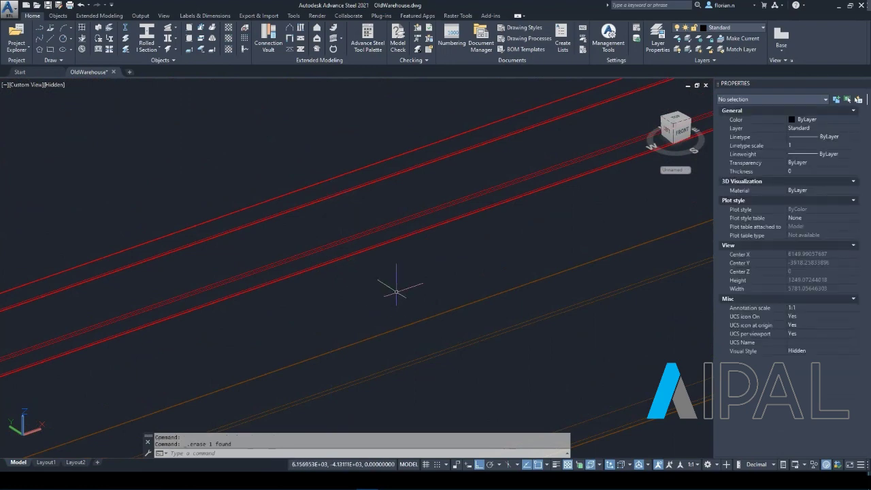
# Run MASSPROP on the first red eaves member at the near corner without writing the analysis to a file
pyautogui.scroll(-10, 395, 291)
pyautogui.scroll(5, 354, 273)
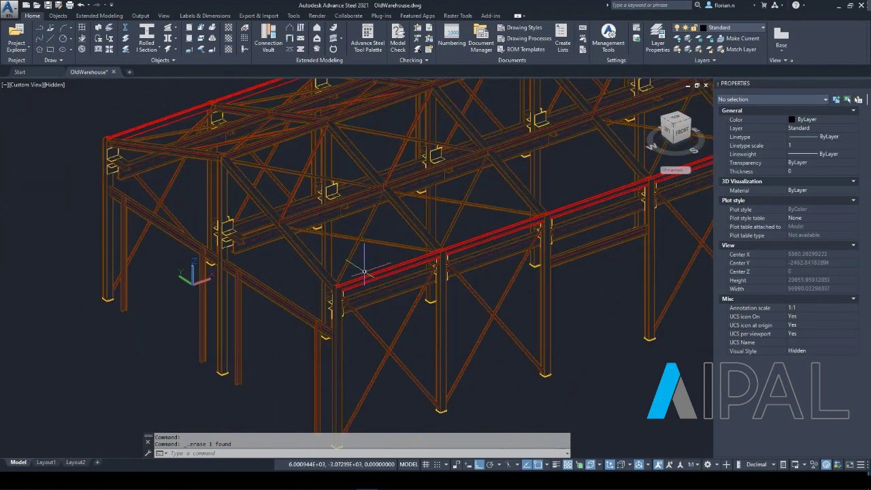
pyautogui.scroll(2, 376, 279)
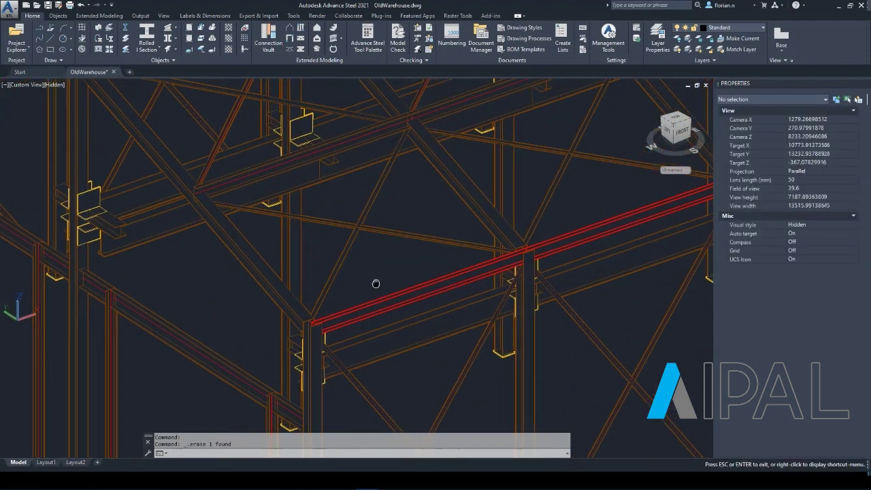
pyautogui.click(405, 307)
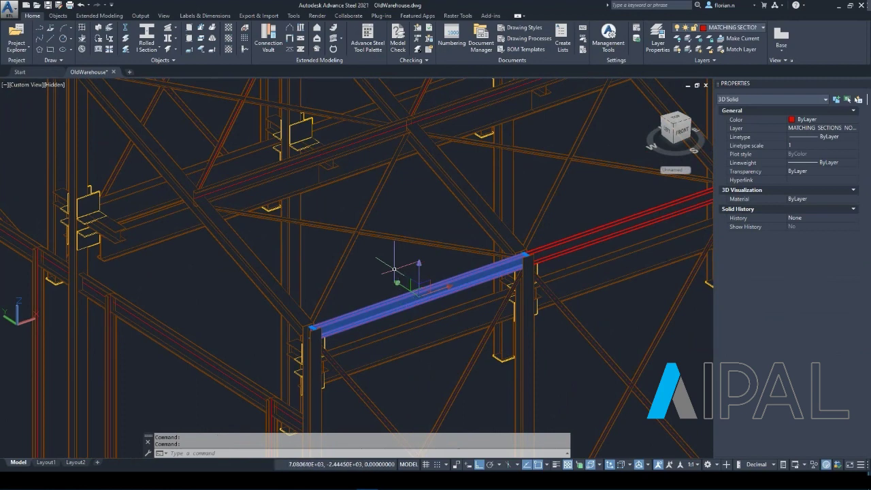
pyautogui.press('Escape')
pyautogui.write('e')
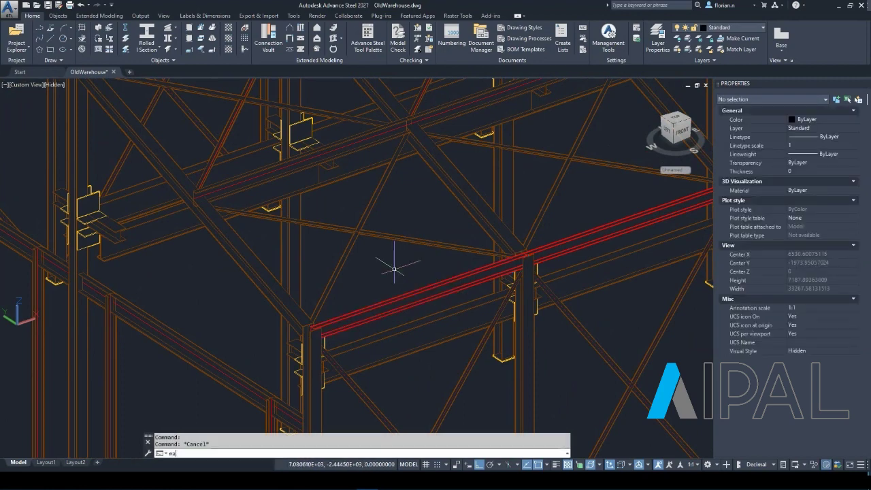
pyautogui.write('ass')
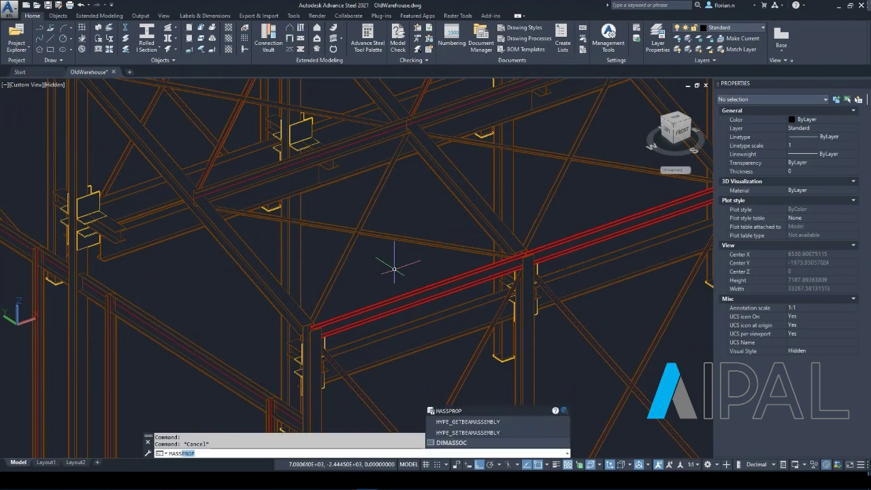
pyautogui.press('Return')
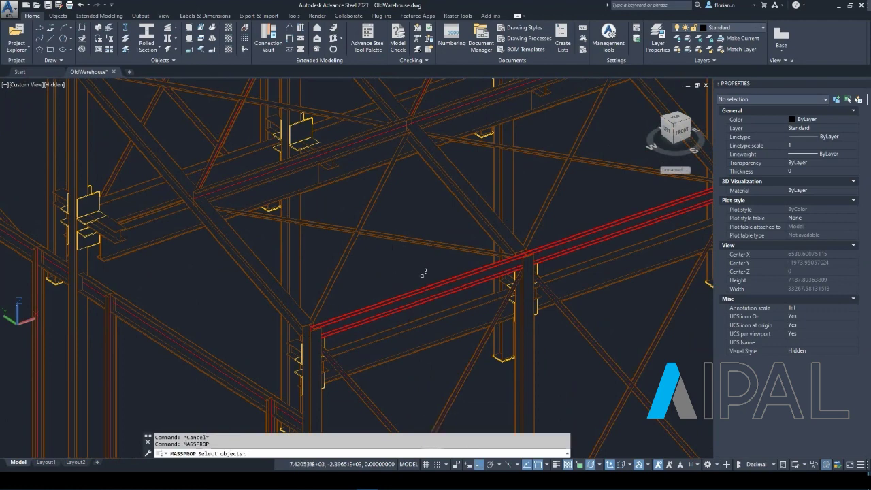
pyautogui.click(407, 292)
pyautogui.press('Return')
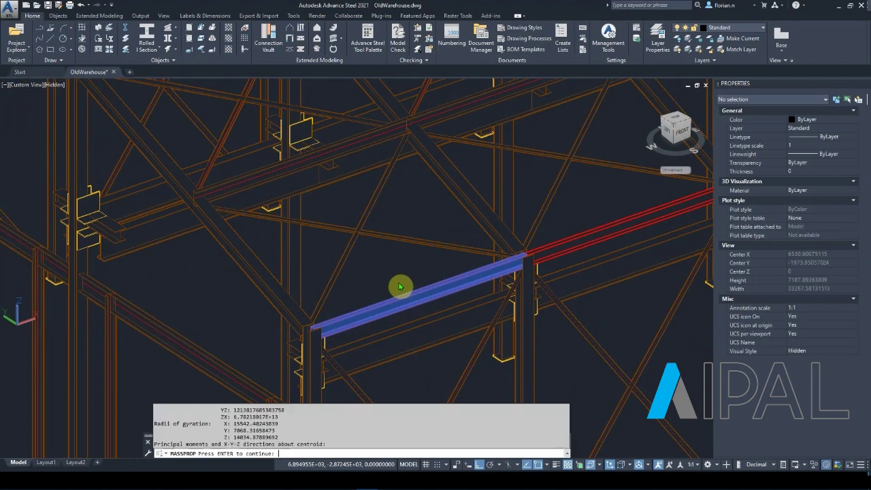
pyautogui.press('Return')
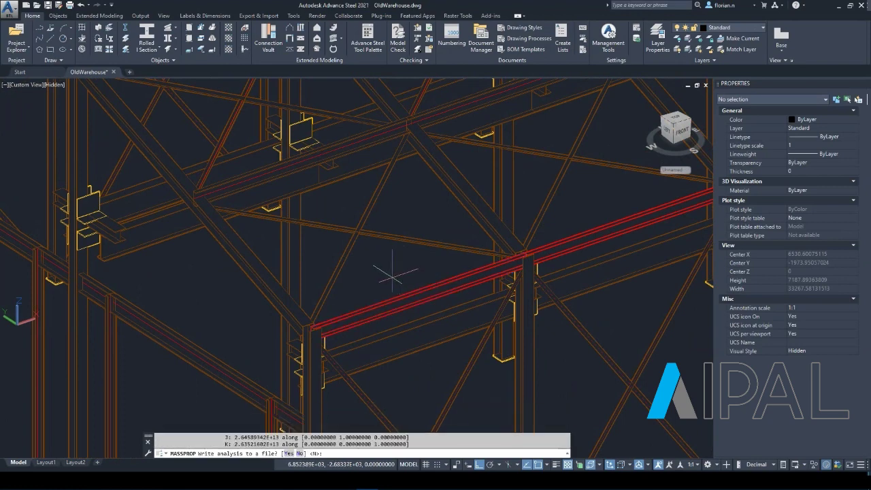
pyautogui.press('Return')
# Enlarge the command line history to read the member's mass properties and bounding box, and shrink it again
pyautogui.moveTo(247, 436); pyautogui.dragTo(253, 235)
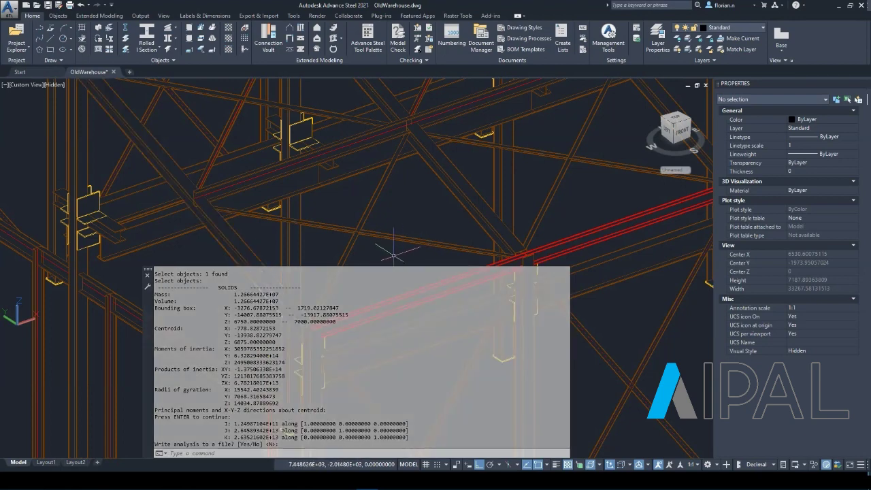
pyautogui.click(148, 273)
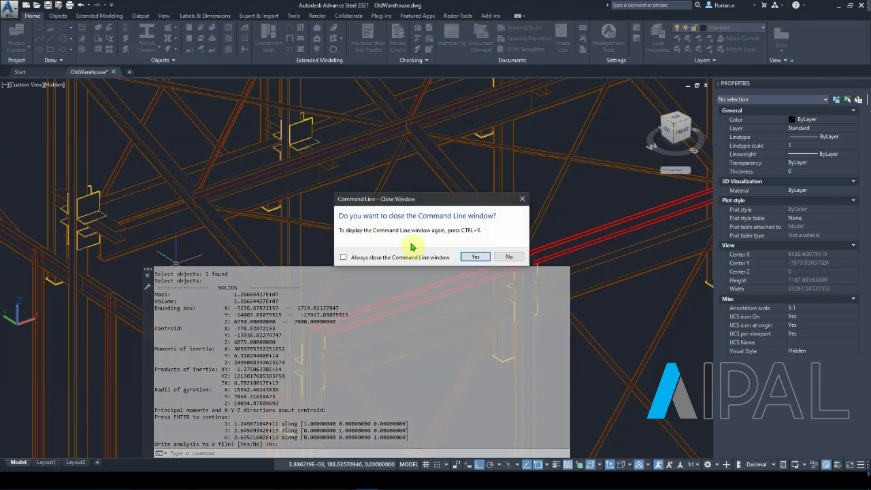
pyautogui.click(508, 257)
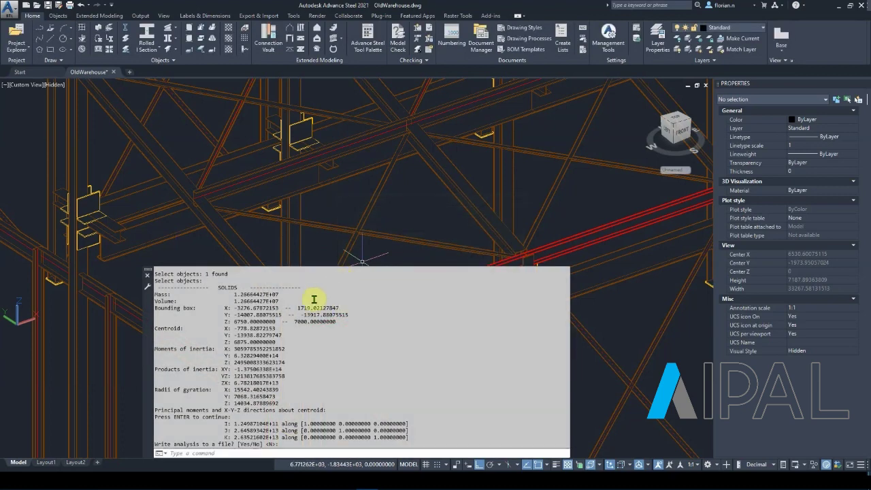
pyautogui.moveTo(395, 269); pyautogui.dragTo(367, 417)
pyautogui.press('Return')
pyautogui.press('Escape')
pyautogui.moveTo(395, 258); pyautogui.dragTo(296, 266, button='middle')
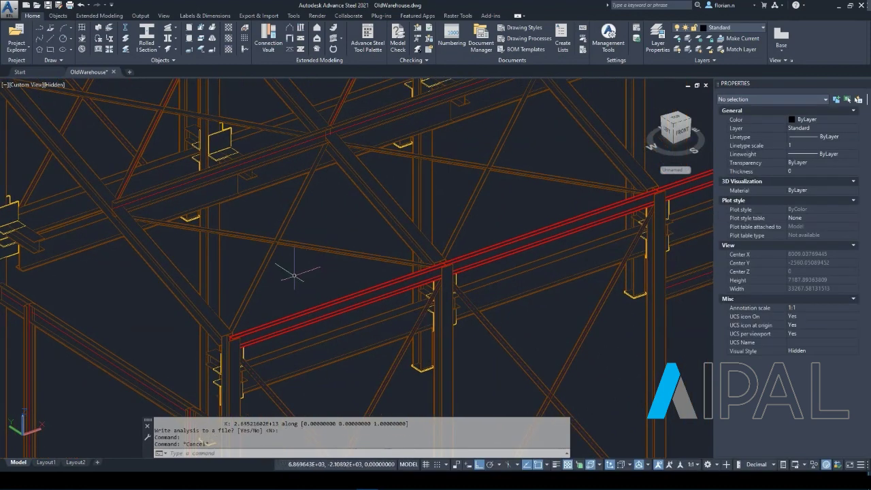
pyautogui.moveTo(317, 294); pyautogui.dragTo(290, 299, button='middle')
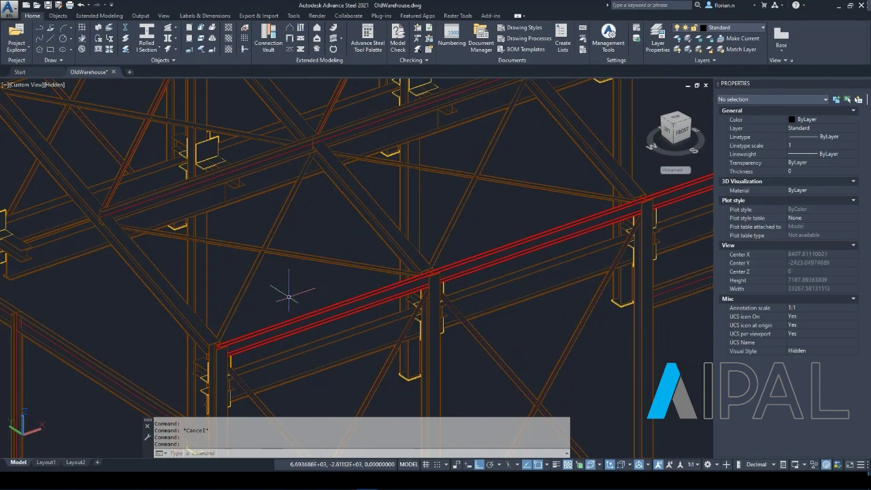
pyautogui.moveTo(291, 293); pyautogui.dragTo(412, 391, button='middle')
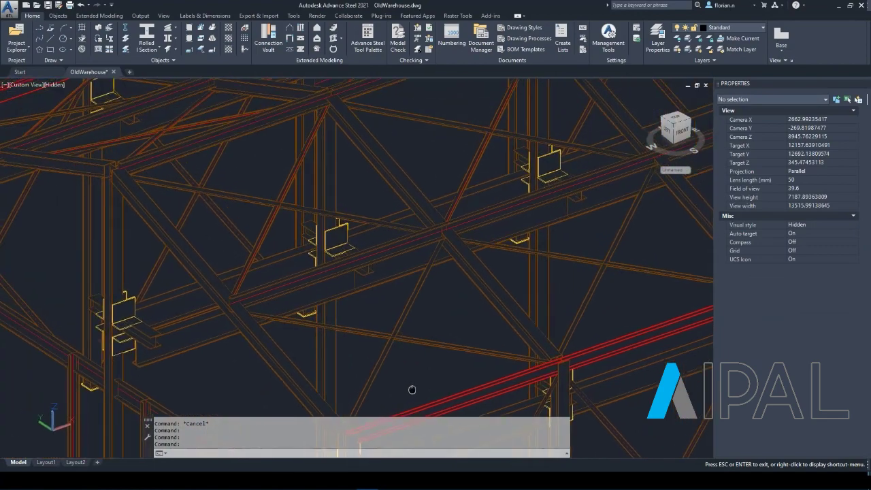
pyautogui.moveTo(383, 306); pyautogui.dragTo(290, 215, button='middle')
pyautogui.moveTo(335, 295); pyautogui.dragTo(349, 326, button='middle')
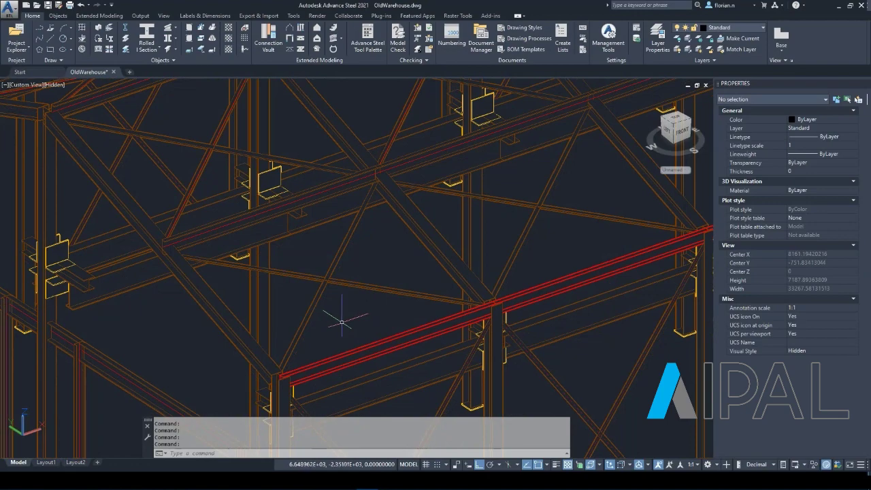
pyautogui.scroll(-6, 343, 319)
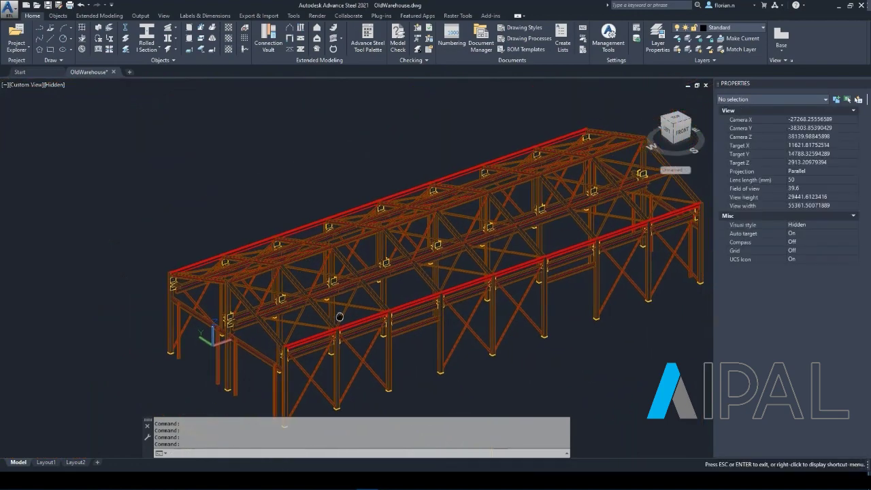
pyautogui.moveTo(333, 320); pyautogui.dragTo(310, 318, button='middle')
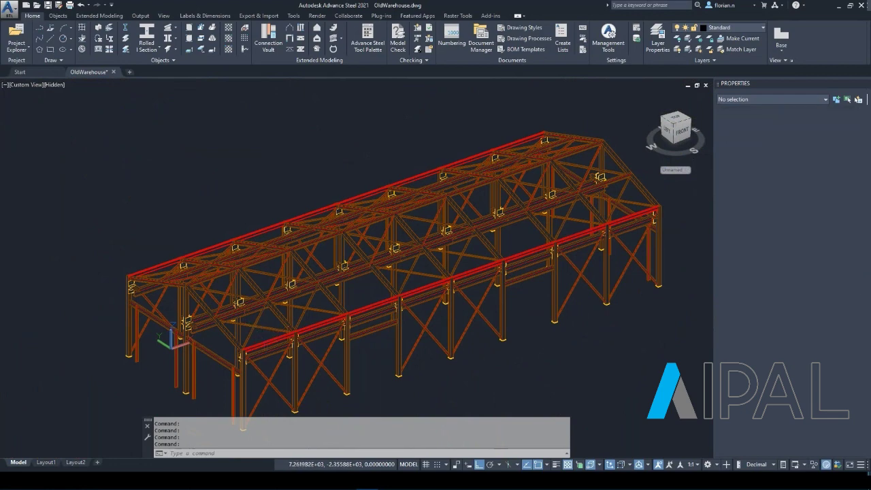
pyautogui.moveTo(264, 335); pyautogui.dragTo(247, 335, button='middle')
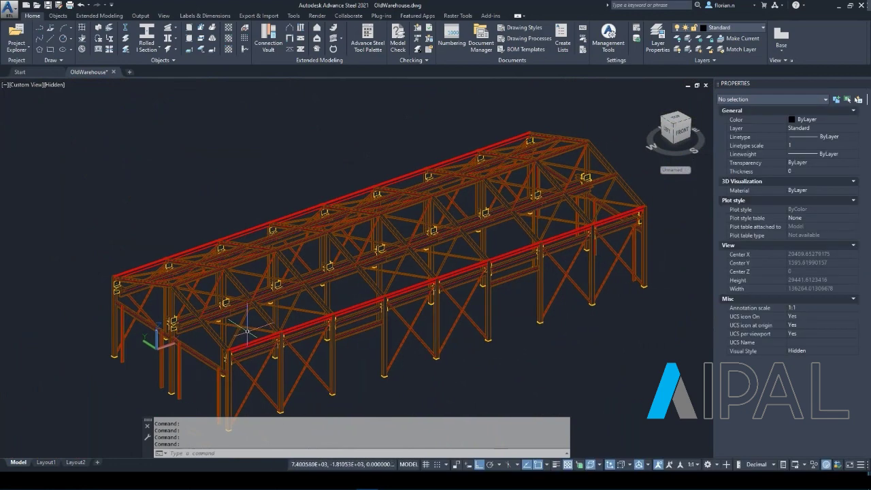
# Start SOLID2OBJECT with the Boundary scan method, 10% section tolerance, length-to-width ratio 3, maximum plate thickness 20 and layer filtering on
pyautogui.write('l')
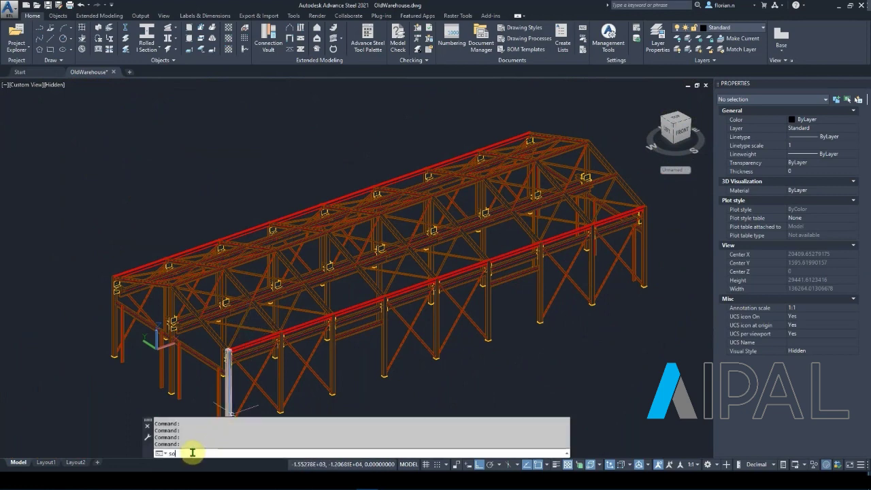
pyautogui.click(467, 369)
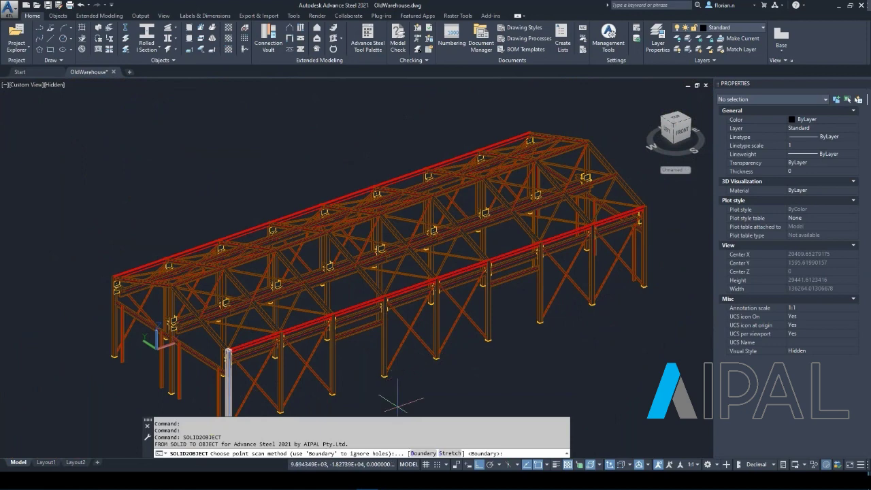
pyautogui.click(423, 453)
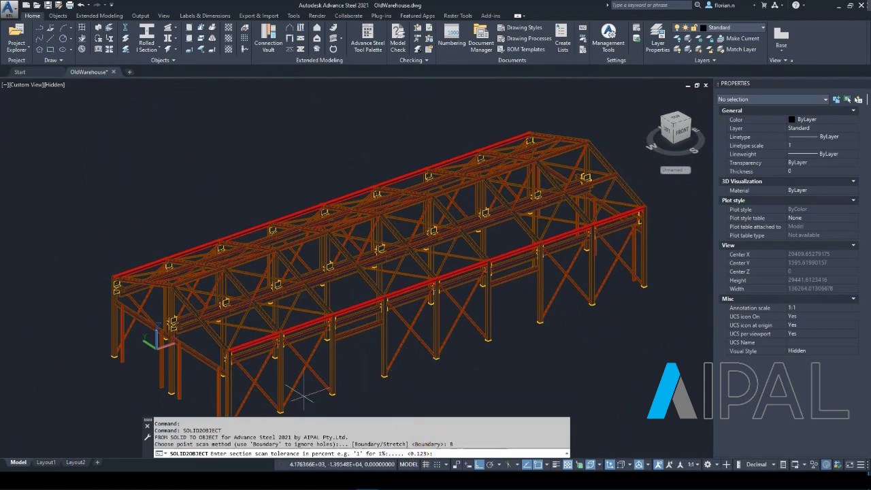
pyautogui.scroll(5, 248, 337)
pyautogui.moveTo(234, 332); pyautogui.dragTo(240, 314, button='middle')
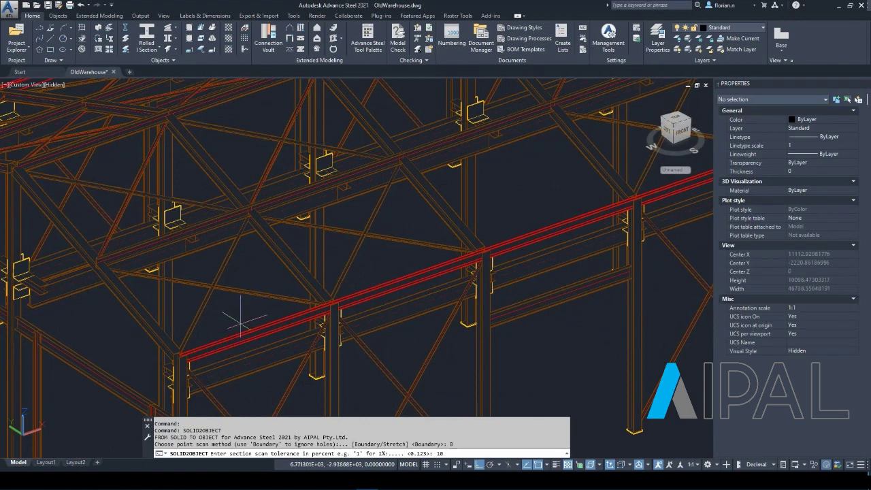
pyautogui.write('10')
pyautogui.press('Return')
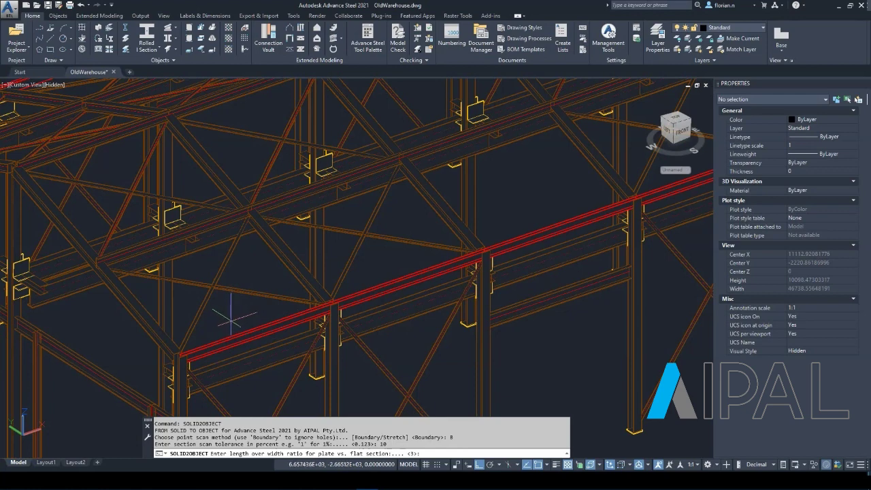
pyautogui.press('Return')
pyautogui.press('Return')
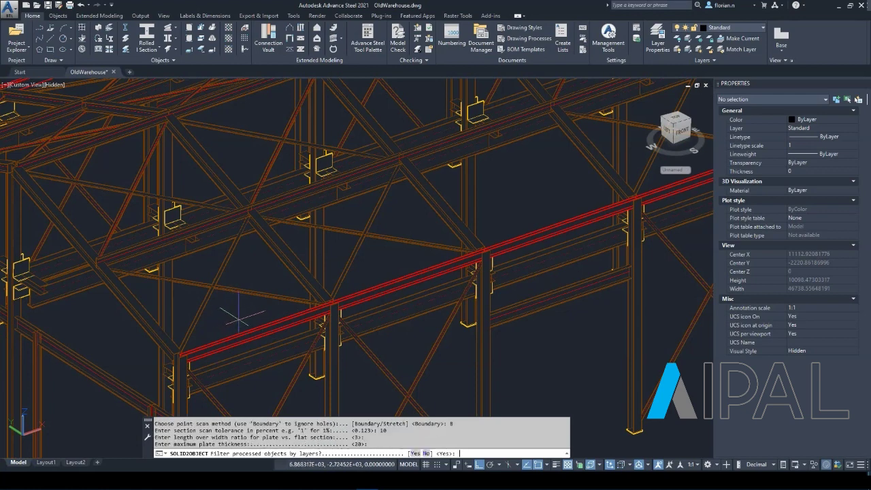
pyautogui.press('Return')
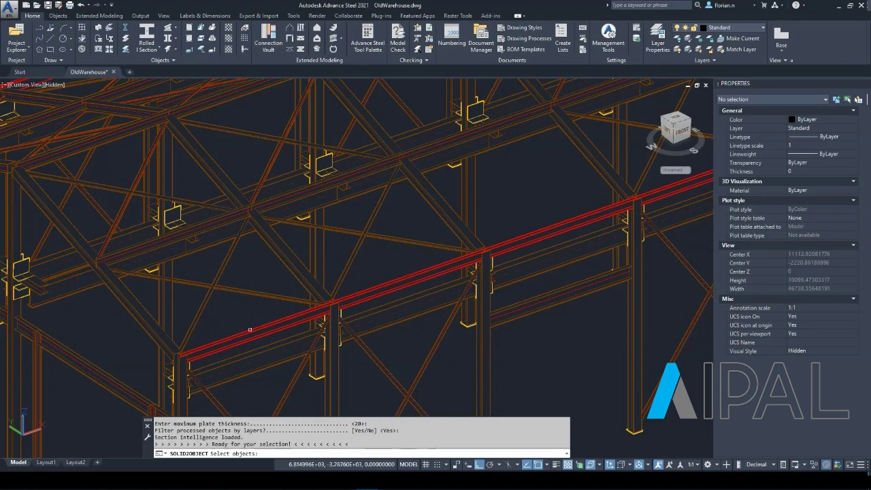
# Select the warehouse structure including the red eaves members on both sides and convert the remaining solids to Advance Steel beams
pyautogui.click(250, 329)
pyautogui.click(452, 262)
pyautogui.click(545, 237)
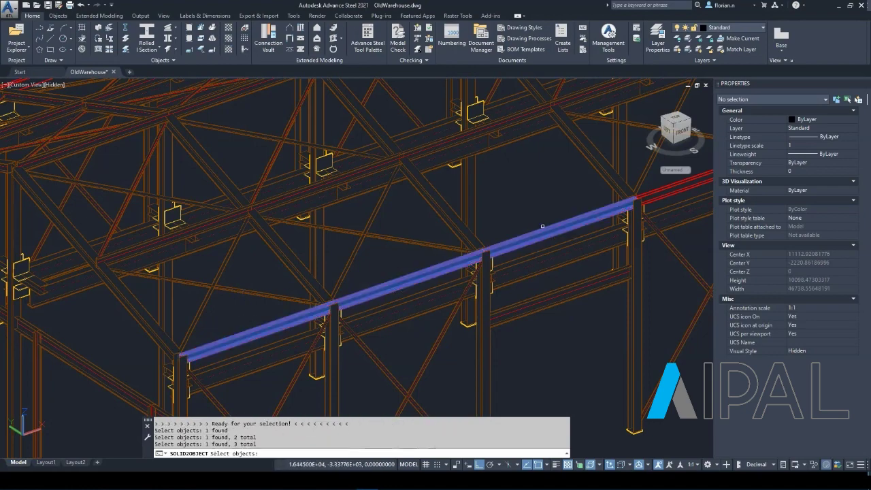
pyautogui.scroll(-4, 524, 230)
pyautogui.scroll(-4, 520, 224)
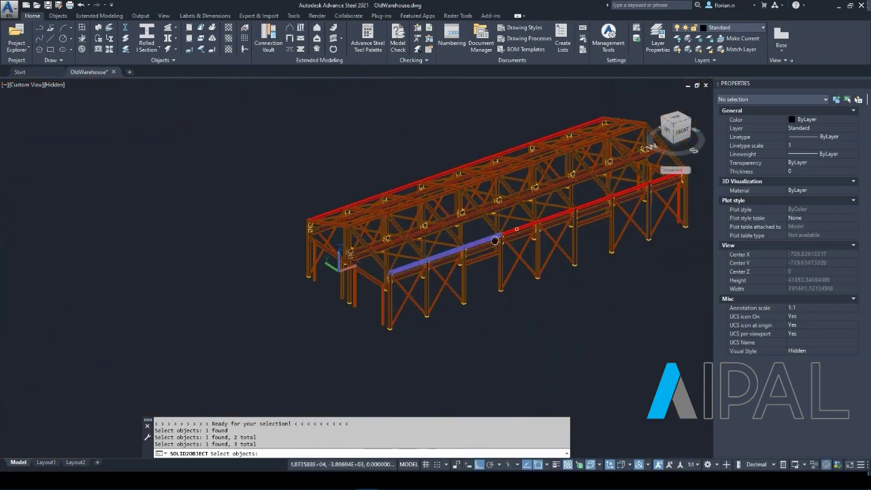
pyautogui.click(584, 347)
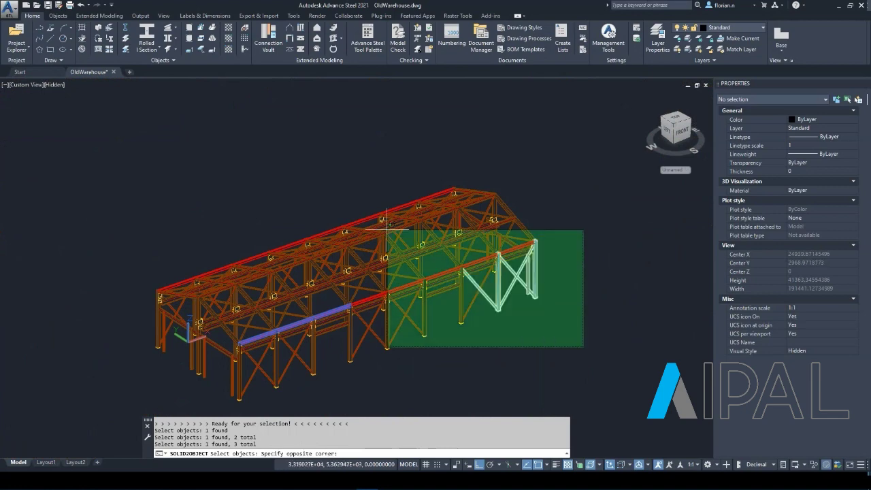
pyautogui.click(308, 161)
pyautogui.click(115, 237)
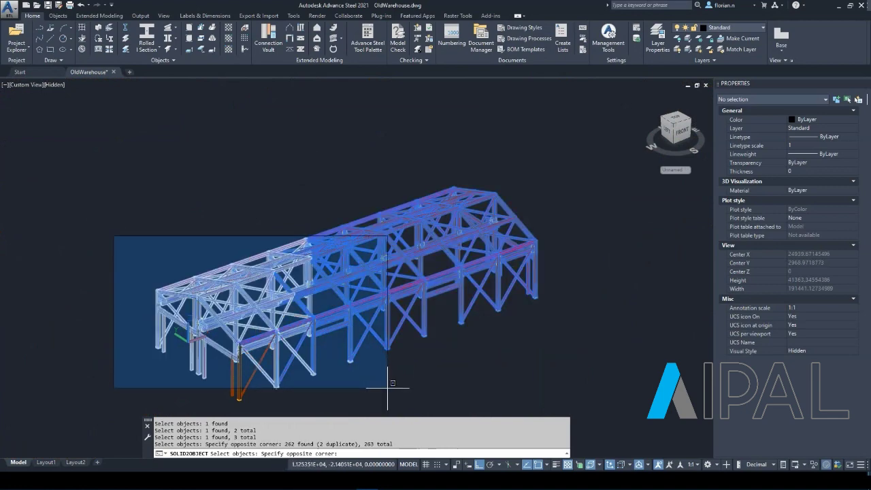
pyautogui.click(388, 383)
pyautogui.moveTo(414, 376); pyautogui.dragTo(385, 368, button='middle')
pyautogui.press('Return')
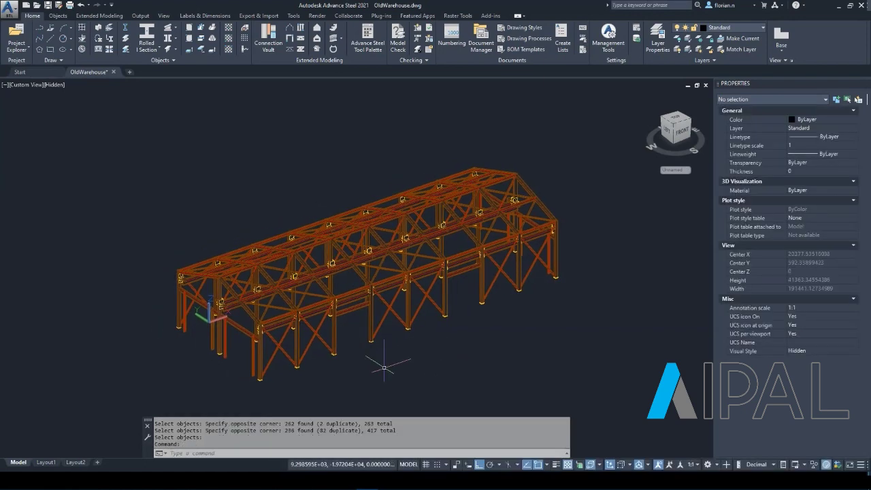
# Check the section assigned to a converted eaves beam on the front side in its beam properties
pyautogui.scroll(5, 386, 300)
pyautogui.scroll(3, 385, 225)
pyautogui.moveTo(387, 185); pyautogui.dragTo(367, 239, button='middle')
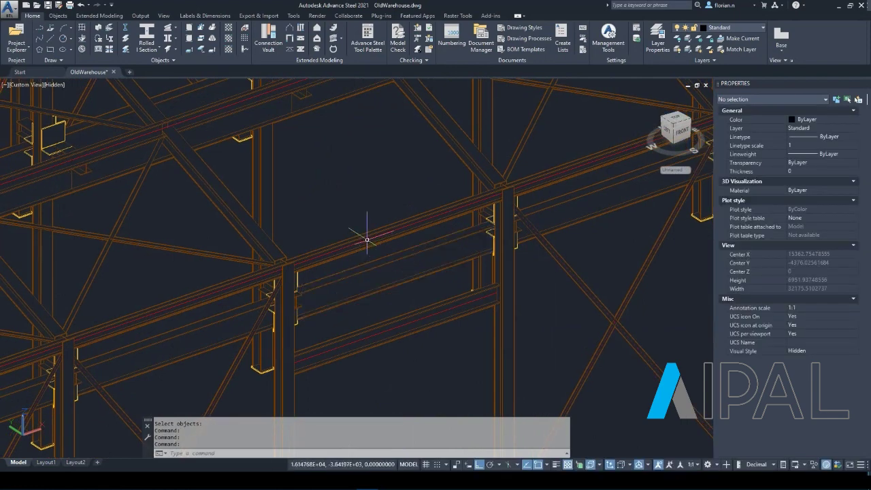
pyautogui.scroll(5, 367, 240)
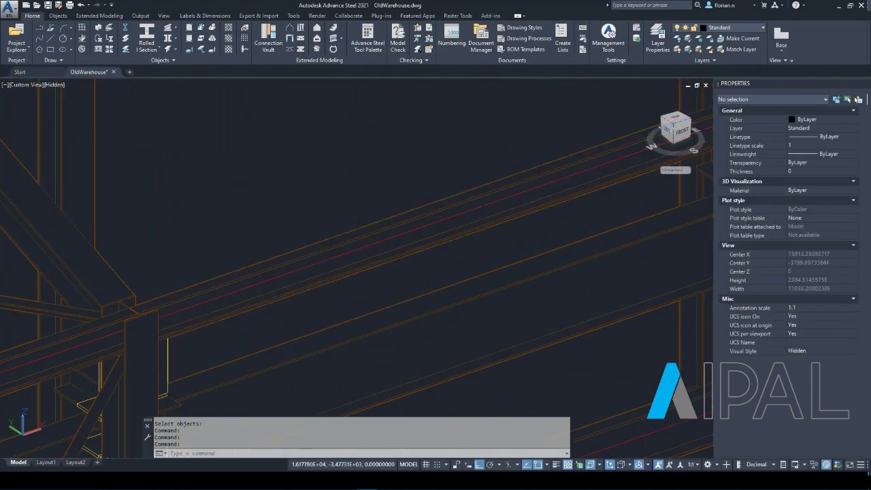
pyautogui.doubleClick(431, 202)
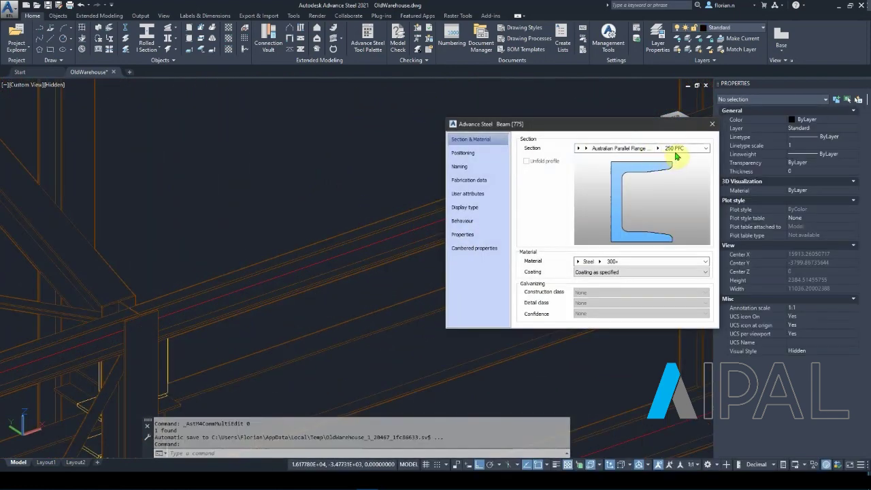
pyautogui.click(712, 124)
pyautogui.moveTo(398, 156); pyautogui.dragTo(388, 169, button='middle')
pyautogui.scroll(-2, 348, 181)
pyautogui.scroll(-8, 338, 185)
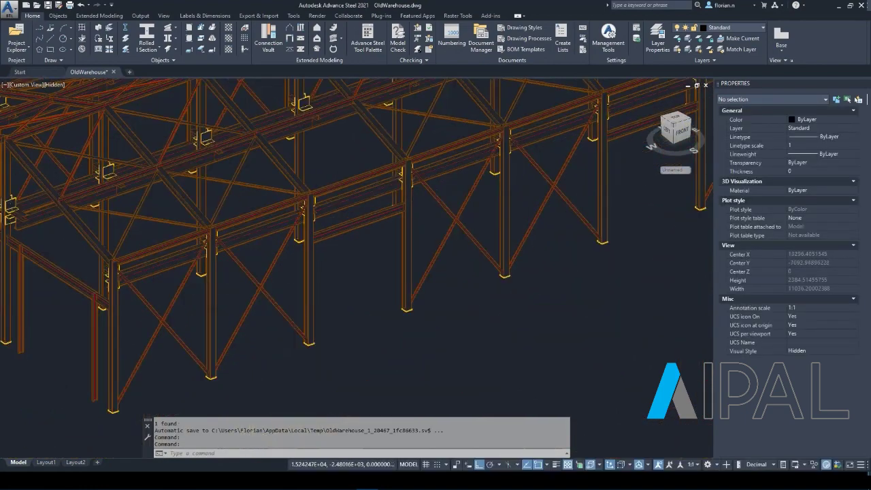
pyautogui.moveTo(271, 177); pyautogui.dragTo(238, 293, button='middle')
pyautogui.moveTo(286, 273); pyautogui.dragTo(312, 279, button='middle')
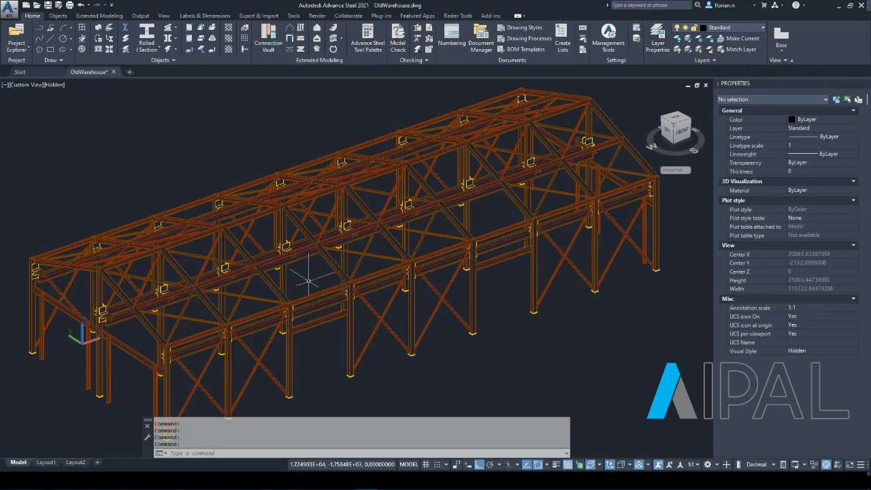
# Check the thickness, material and positioning properties of the converted horizontal plate beside a column in the warehouse frame
pyautogui.scroll(6, 165, 288)
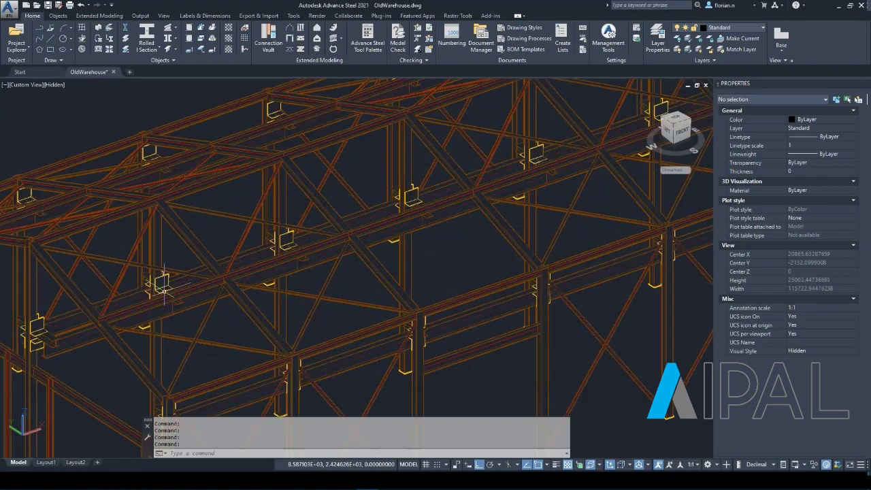
pyautogui.scroll(4, 181, 259)
pyautogui.moveTo(263, 225); pyautogui.dragTo(395, 215, button='middle')
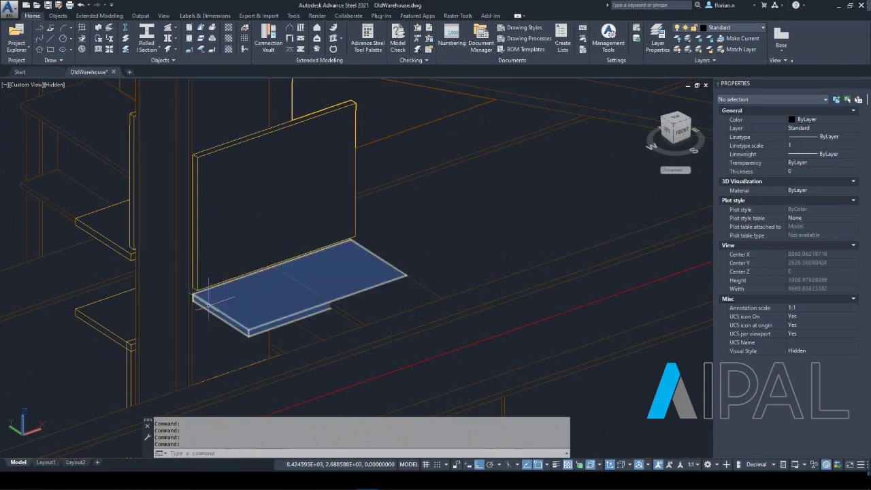
pyautogui.click(211, 304)
pyautogui.click(207, 302)
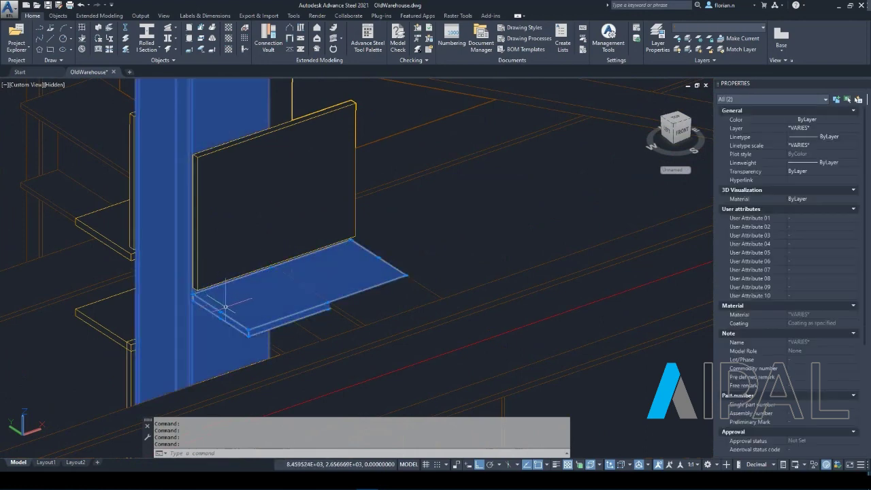
pyautogui.press('Escape')
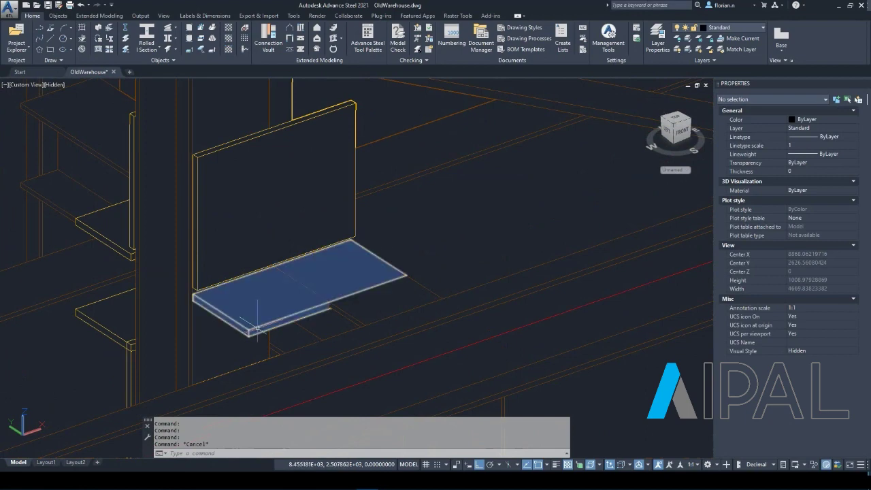
pyautogui.doubleClick(257, 328)
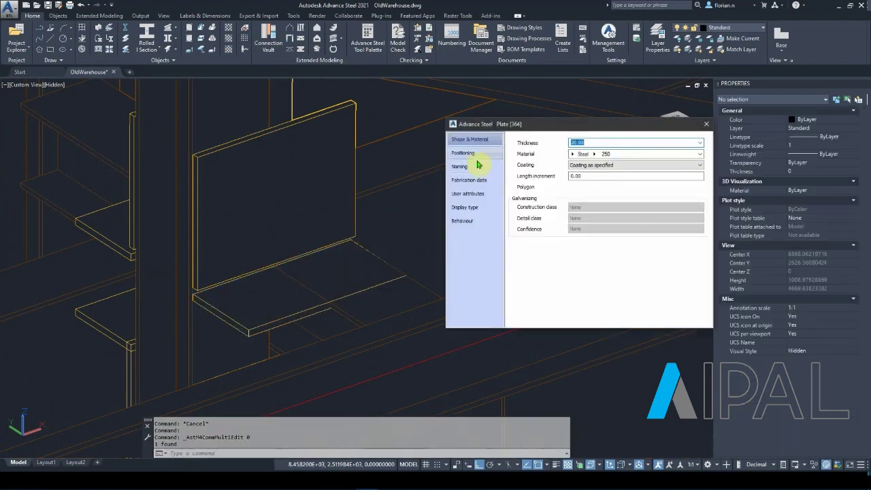
pyautogui.click(479, 154)
pyautogui.click(590, 148)
pyautogui.click(707, 124)
# Examine the whole converted warehouse frame and the base plate of the front corner column
pyautogui.scroll(-6, 352, 215)
pyautogui.moveTo(498, 221); pyautogui.dragTo(326, 262, button='middle')
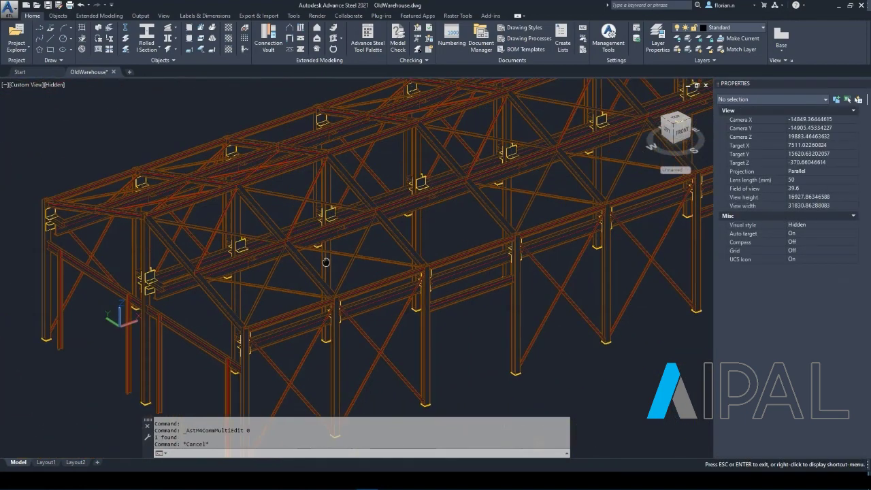
pyautogui.scroll(-4, 439, 225)
pyautogui.moveTo(454, 227); pyautogui.dragTo(351, 260, button='middle')
pyautogui.scroll(2, 350, 258)
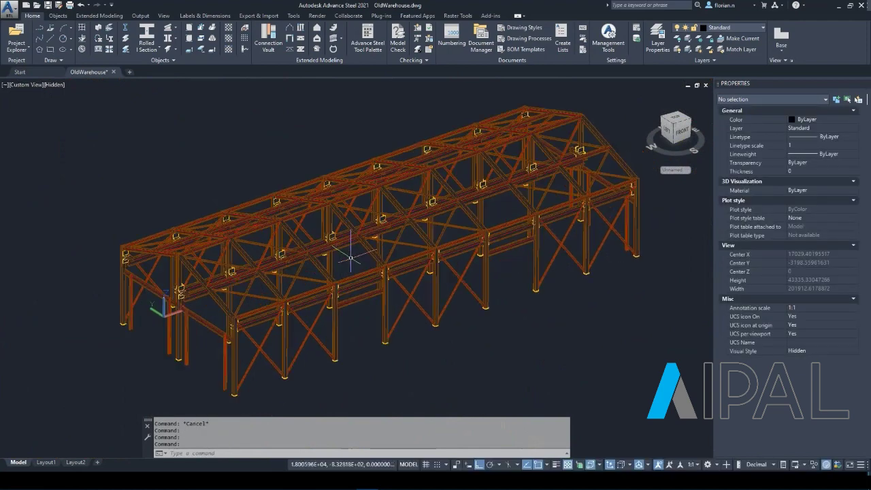
pyautogui.scroll(3, 351, 259)
pyautogui.scroll(-3, 352, 260)
pyautogui.moveTo(335, 257); pyautogui.dragTo(380, 199, button='middle')
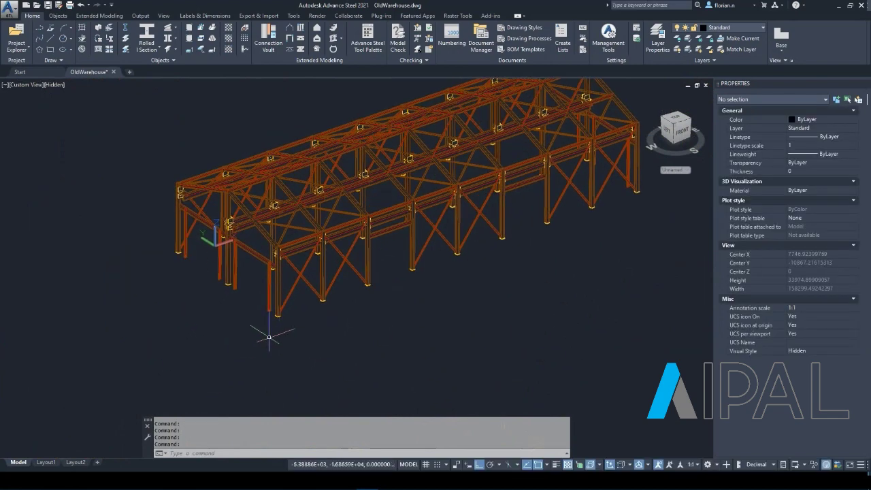
pyautogui.scroll(7, 281, 327)
pyautogui.scroll(6, 278, 310)
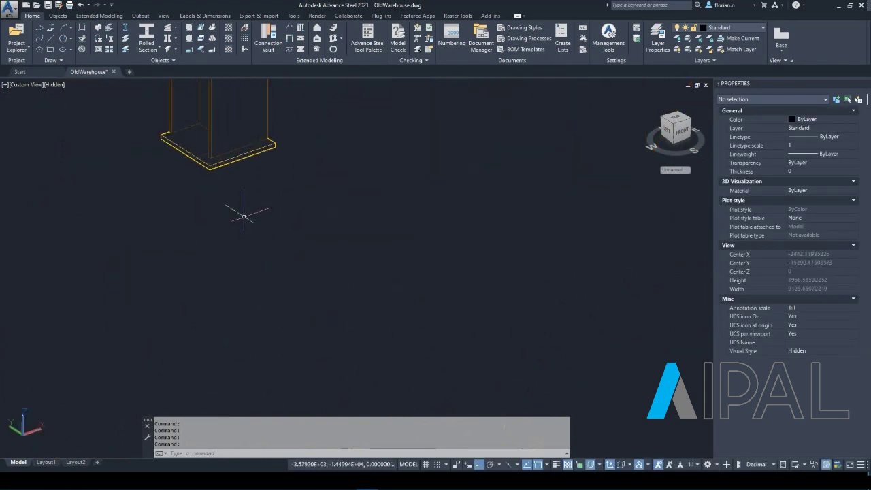
pyautogui.scroll(-10, 299, 216)
pyautogui.moveTo(372, 221); pyautogui.dragTo(302, 366, button='middle')
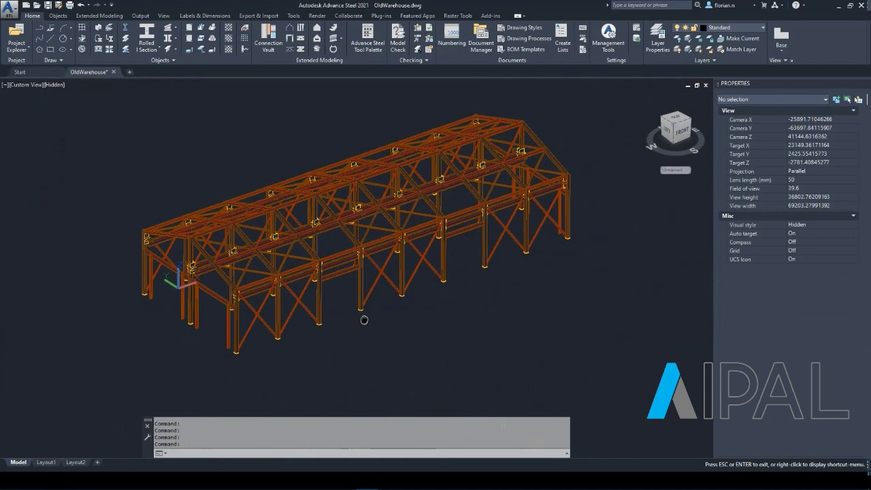
pyautogui.moveTo(341, 292); pyautogui.dragTo(337, 309, button='middle')
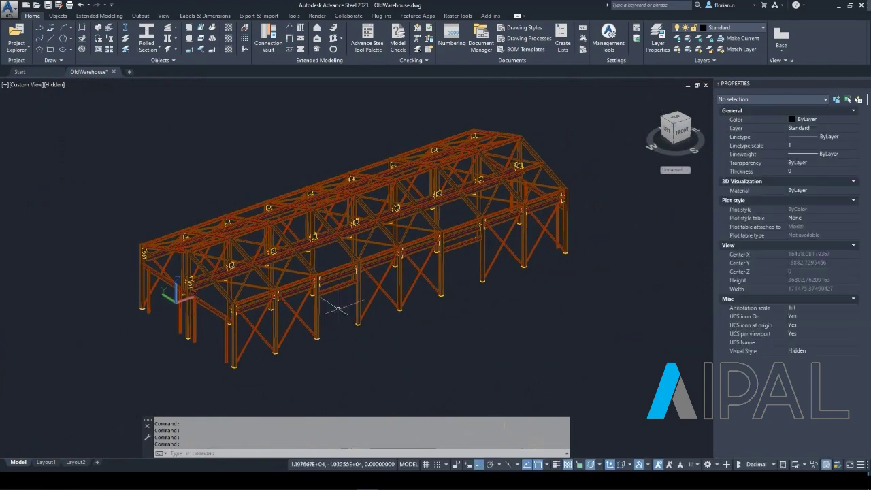